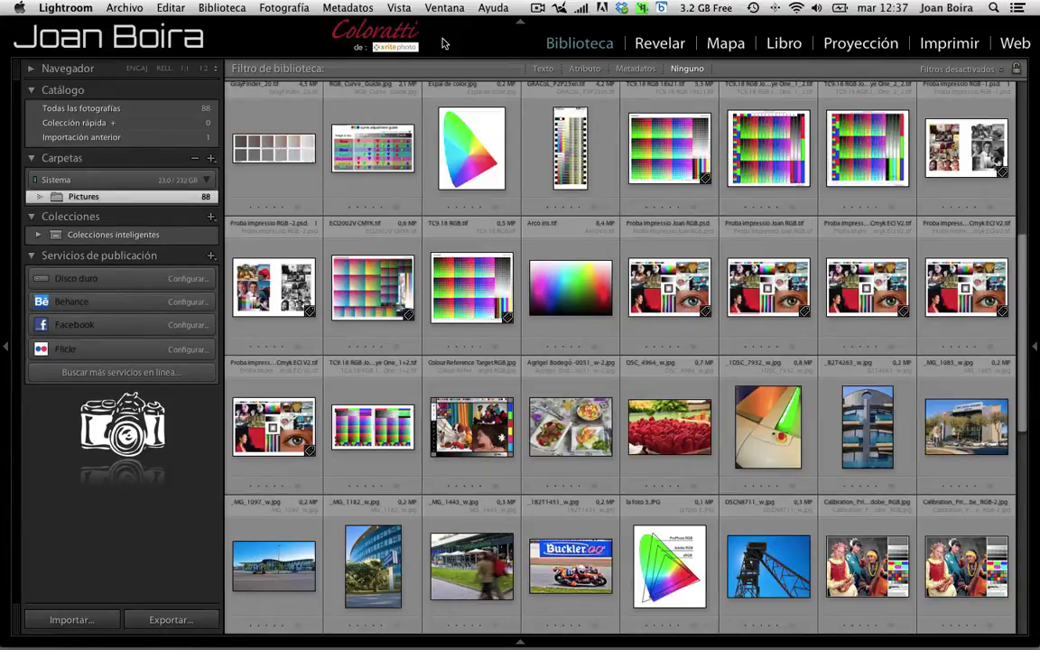
- Switch from Lightroom's Library to Photoshop CS6 showing the Logo_Lr.psd document
key(super+Tab)
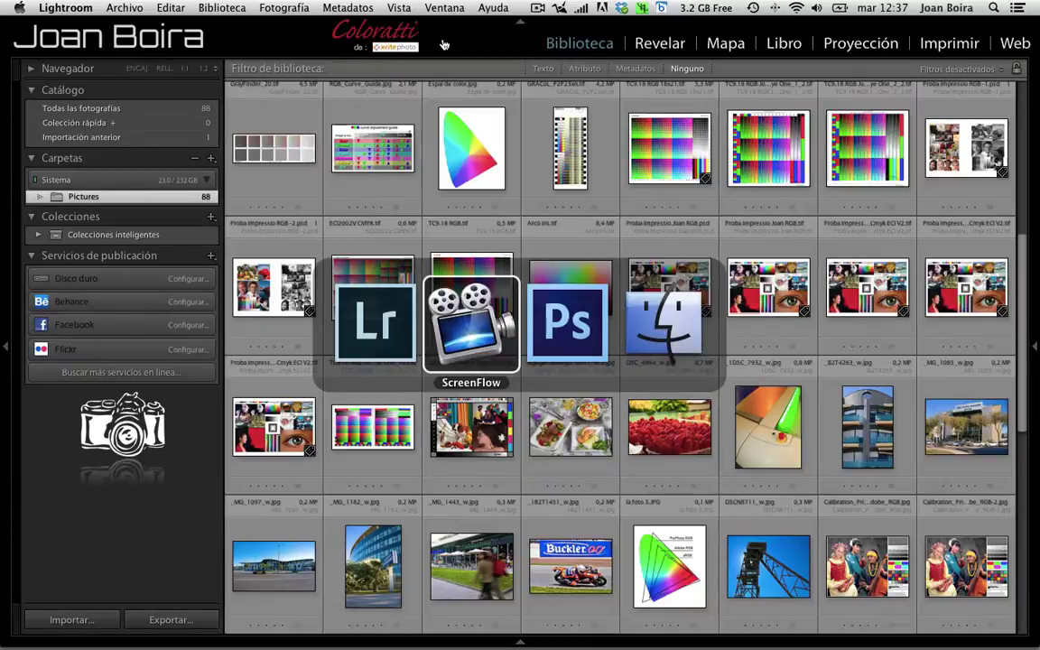
key(super+Tab)
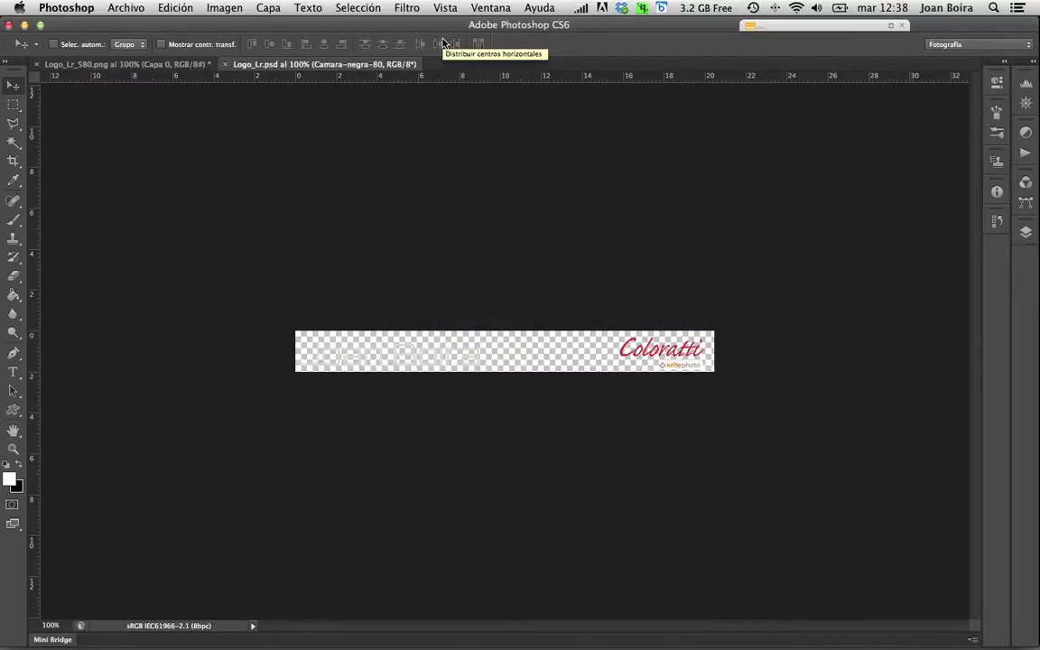
- Create a new 580 × 57 px document in sRGB IEC61966-2.1, then return to Lightroom
click(125, 7)
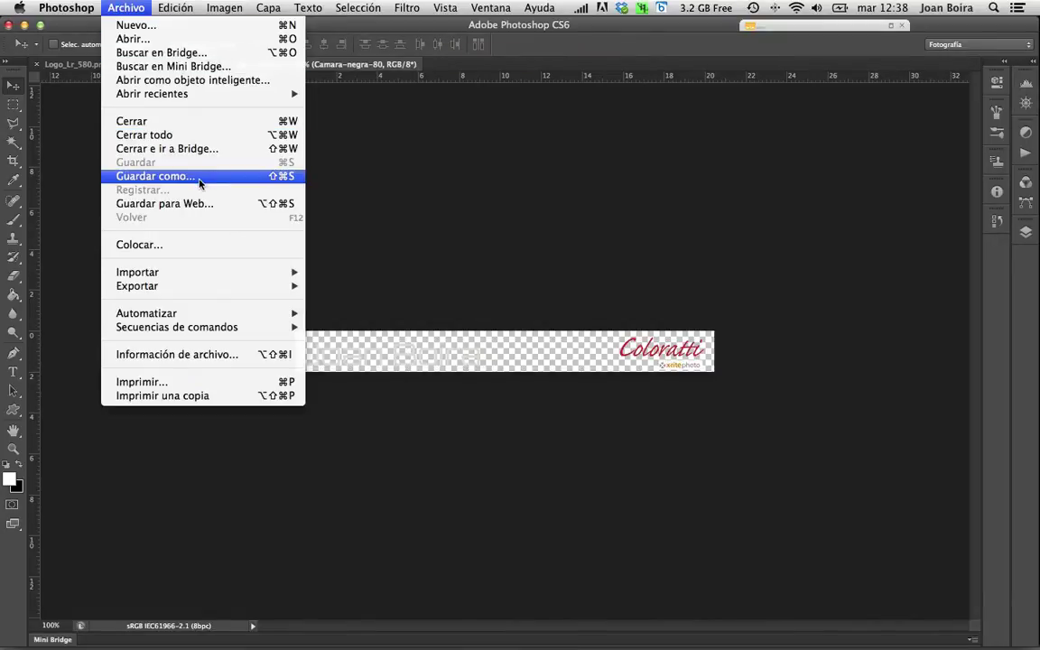
click(200, 26)
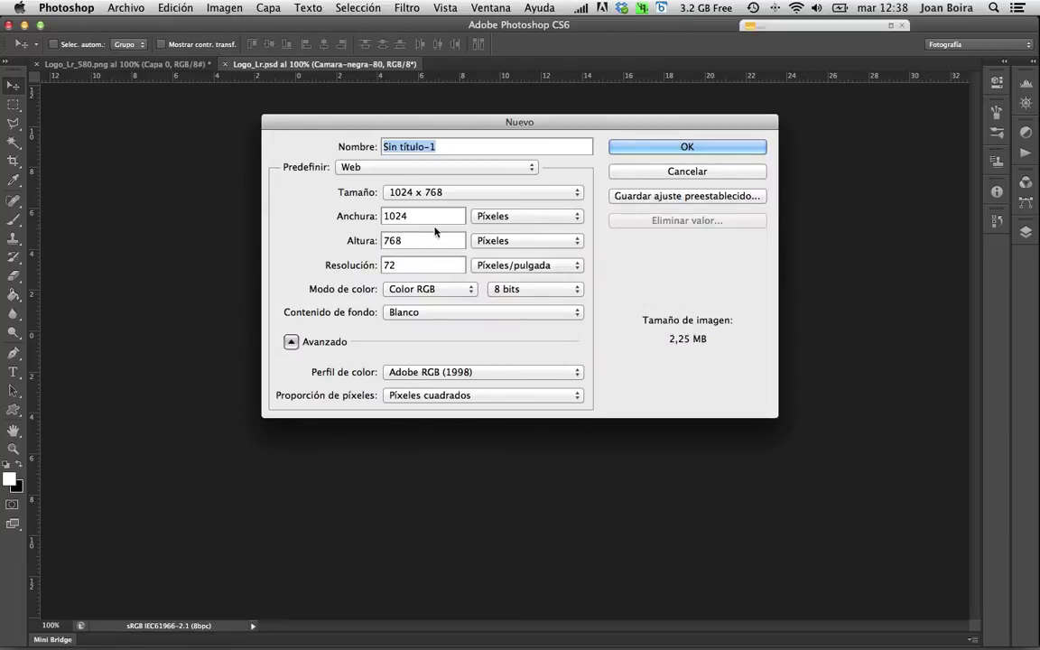
key(Tab)
key(Tab)
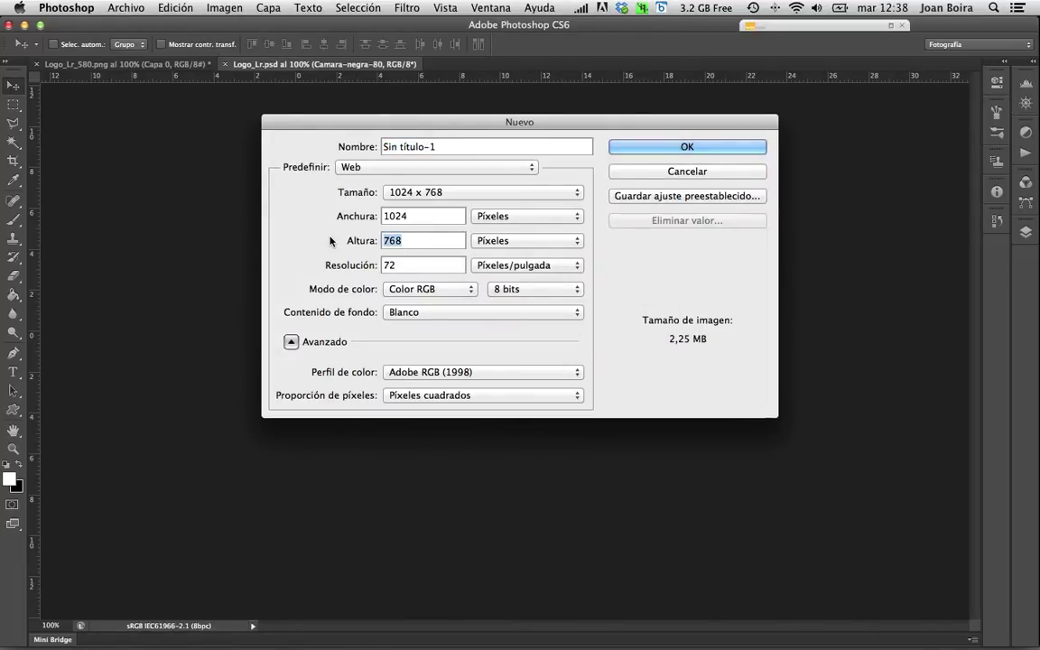
text(57)
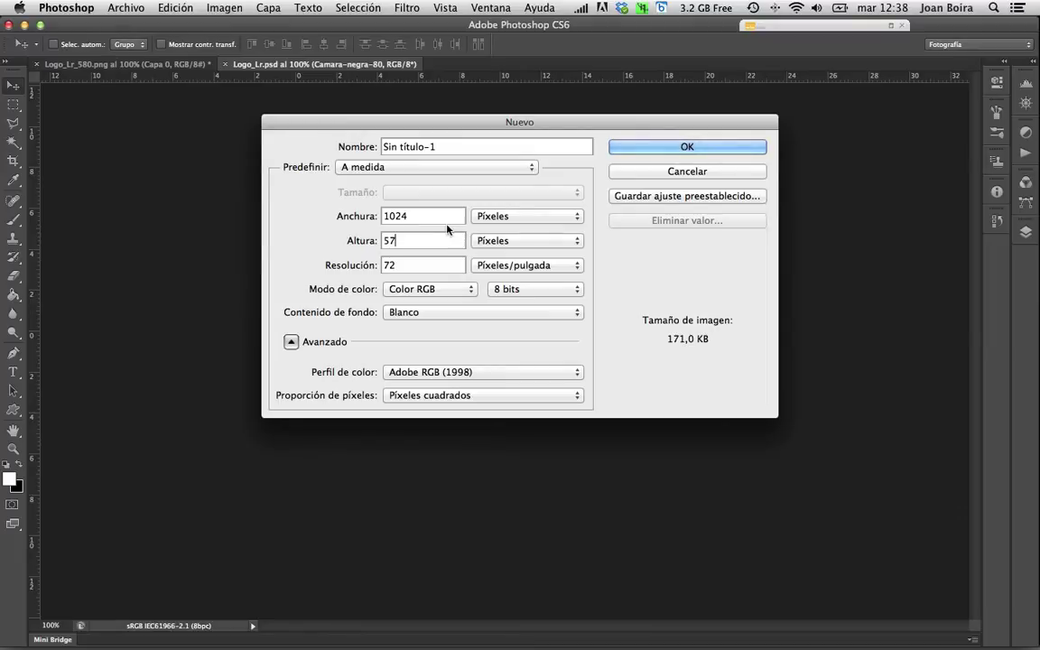
key(shift+Tab)
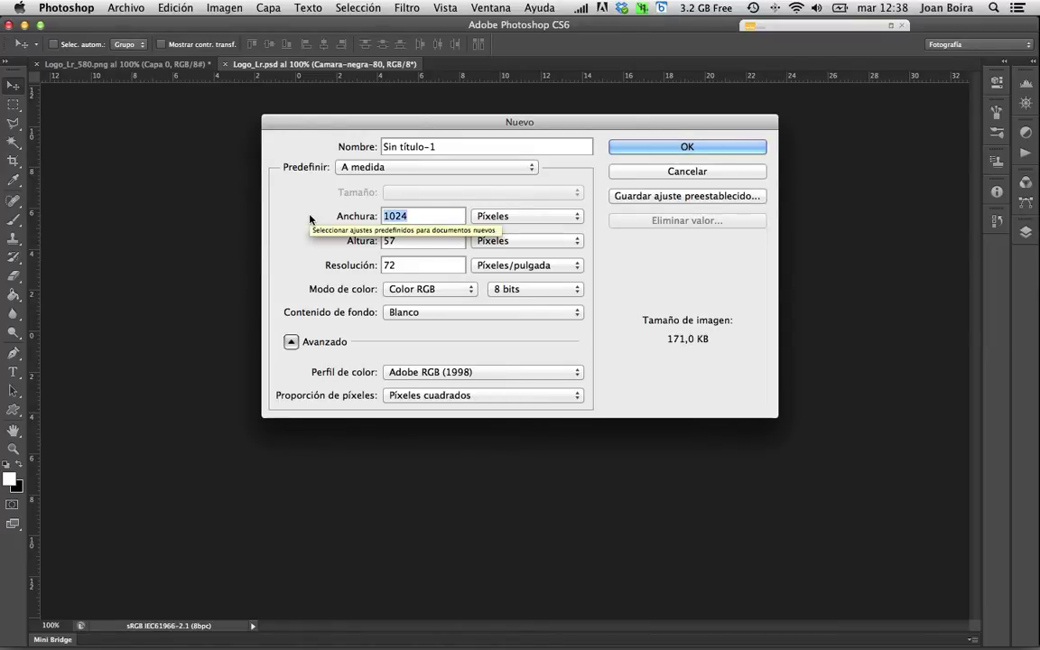
text(5)
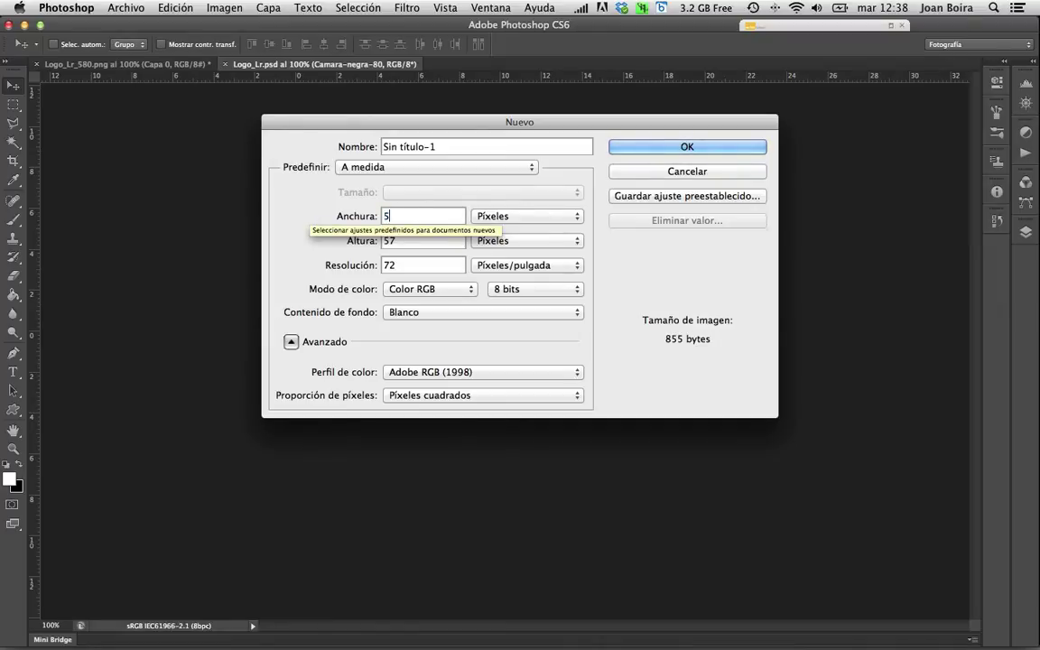
text(80)
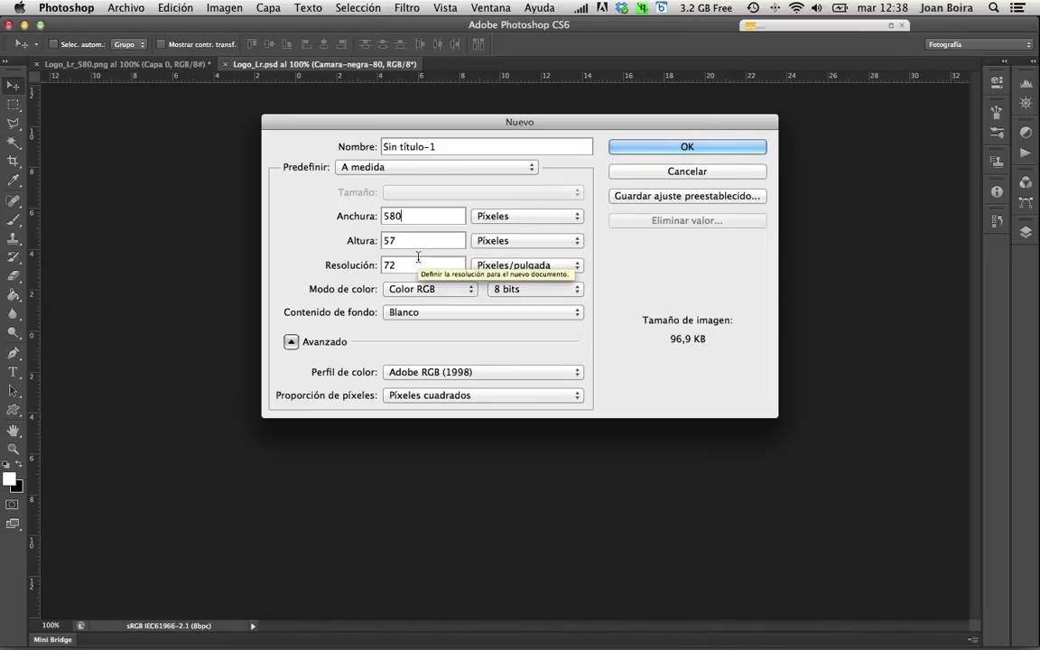
click(529, 373)
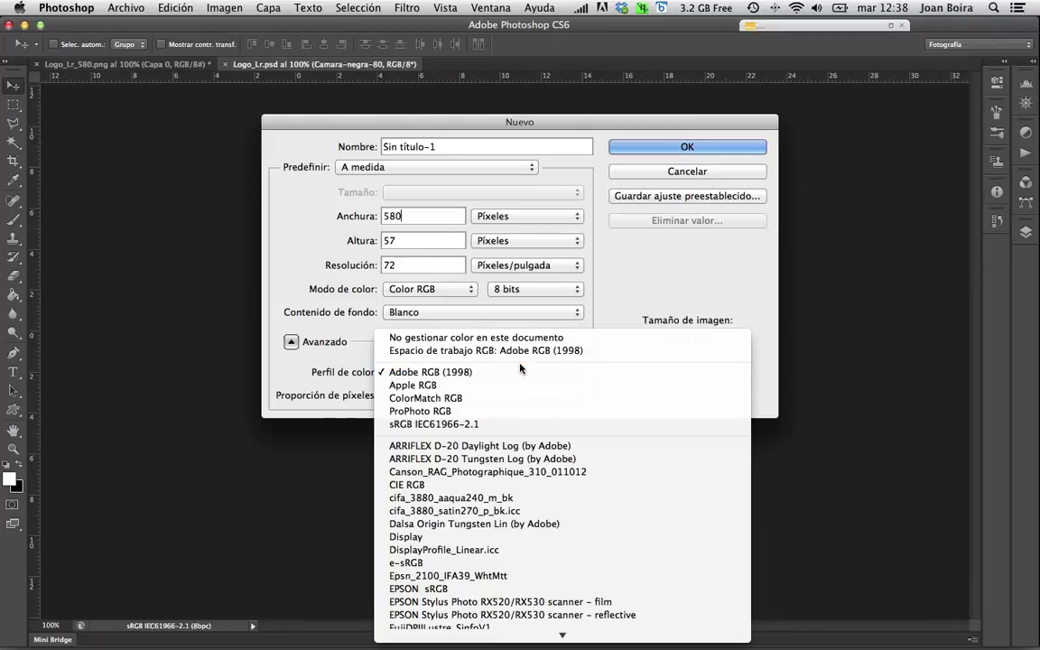
click(519, 423)
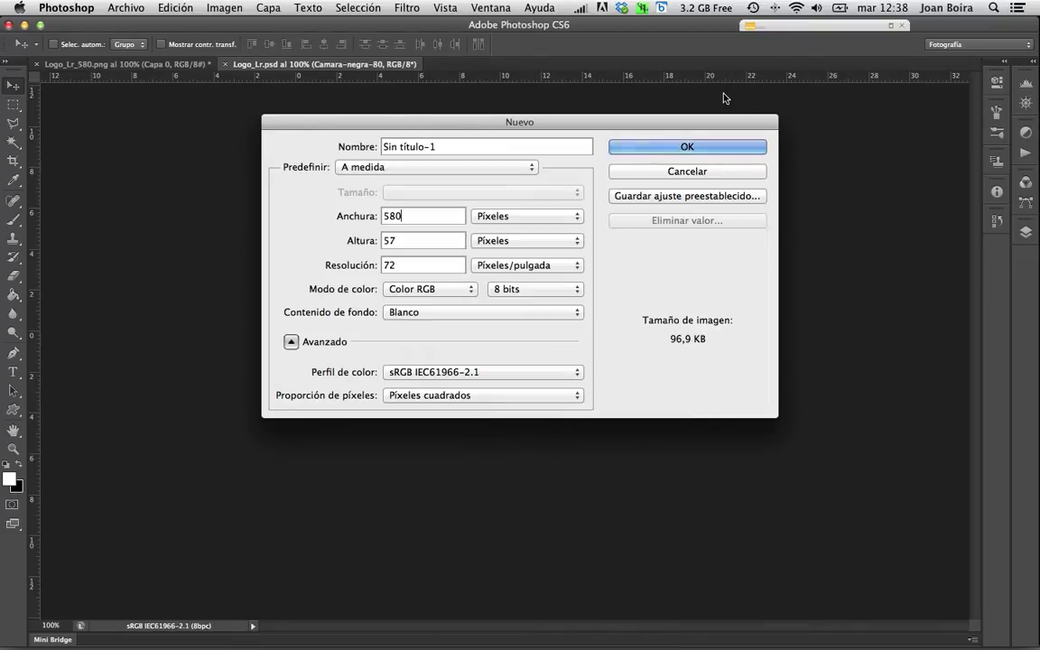
click(623, 146)
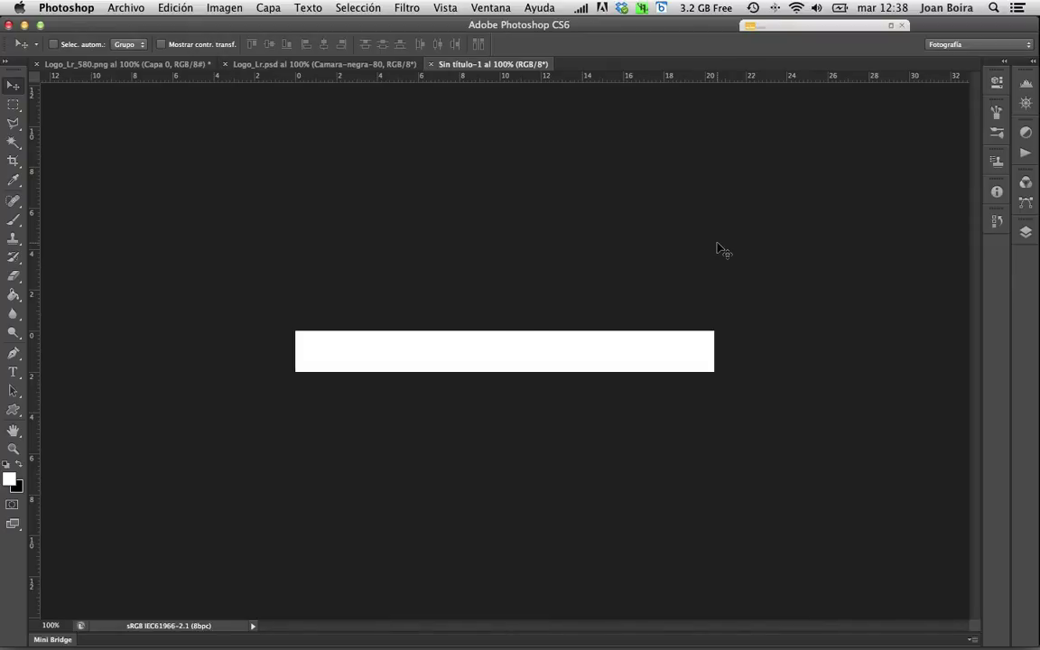
key(super+Tab)
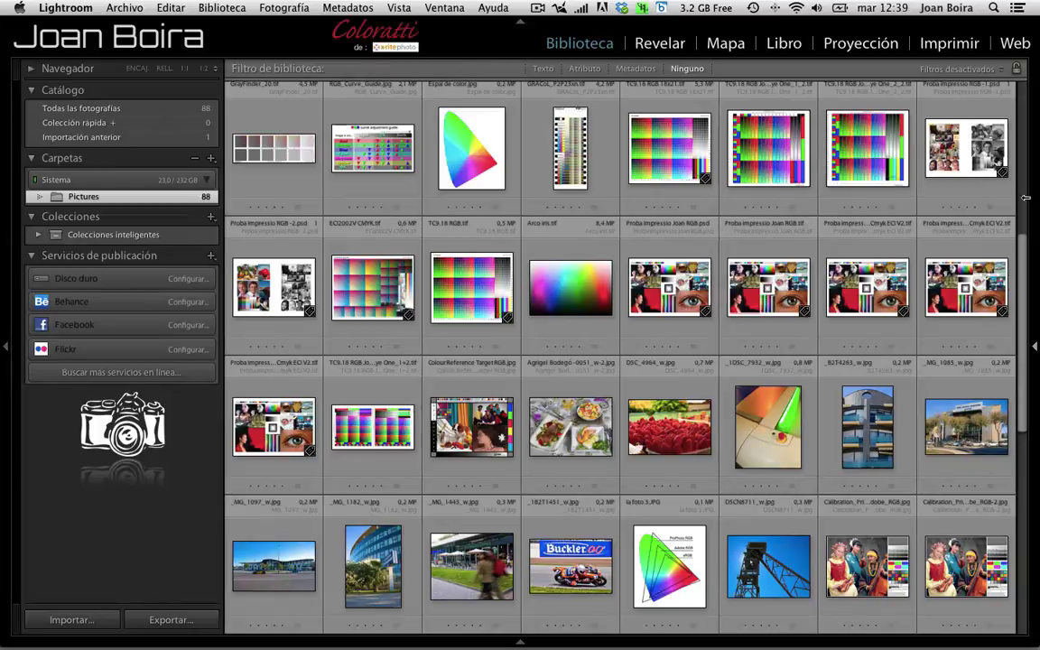
mouse_move(472, 149)
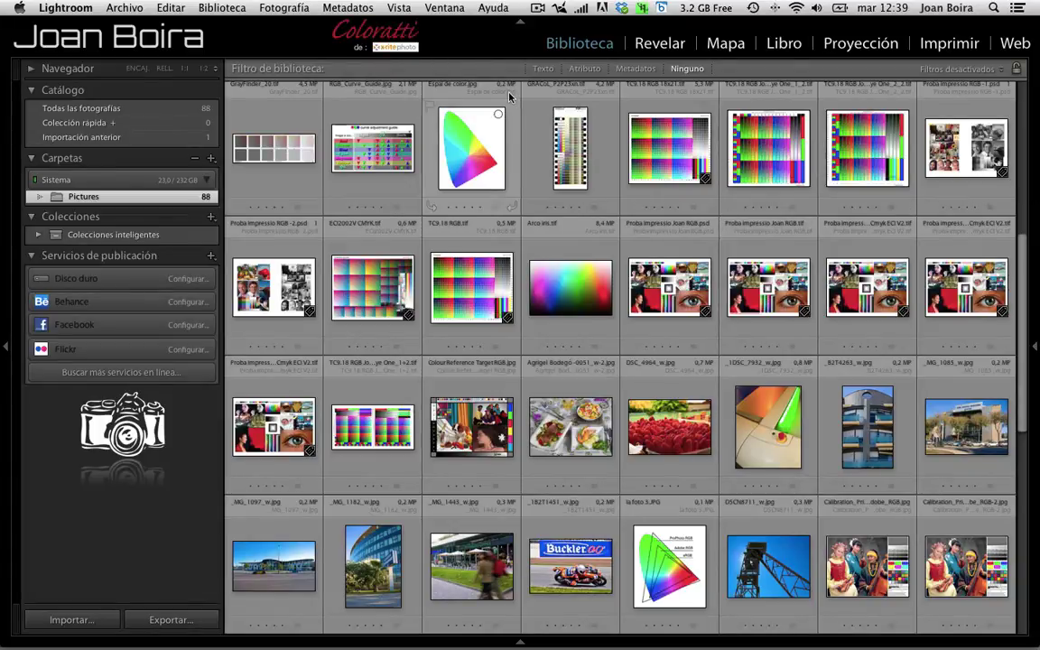
- Toggle full screen, try several Lightroom window widths, collapse the side panel, then return to Photoshop
key(shift+f)
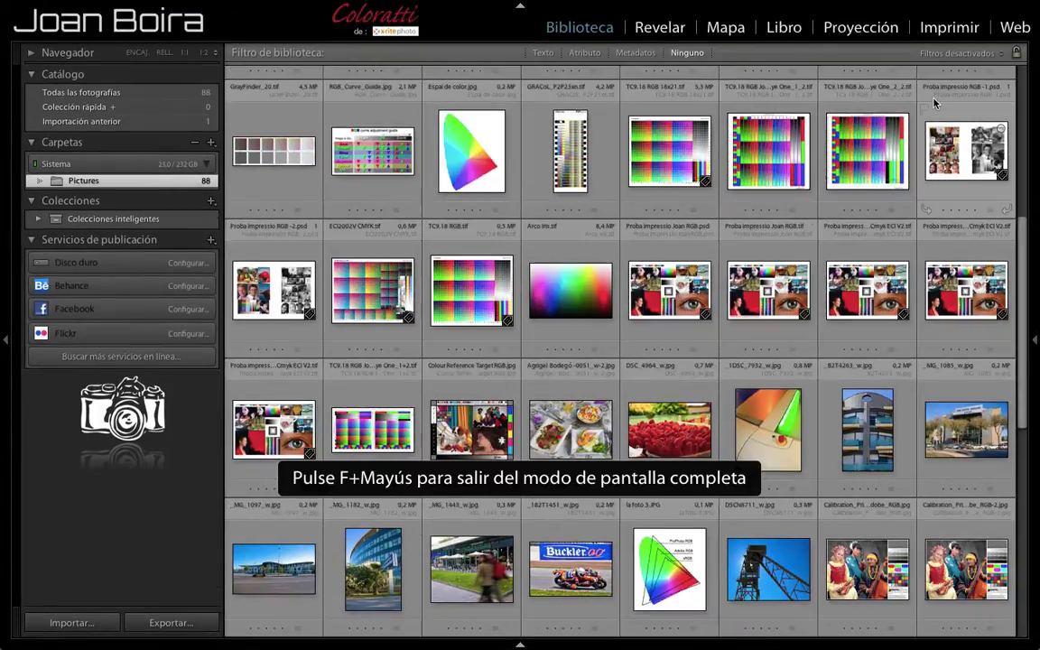
key(shift+f)
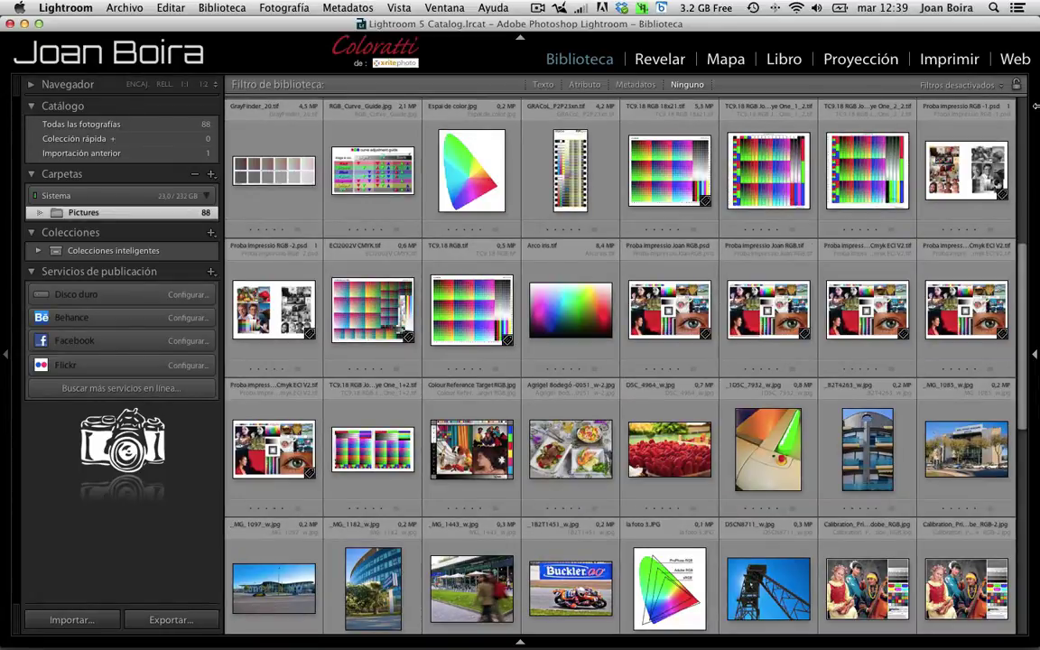
drag(1035, 106, 923, 96)
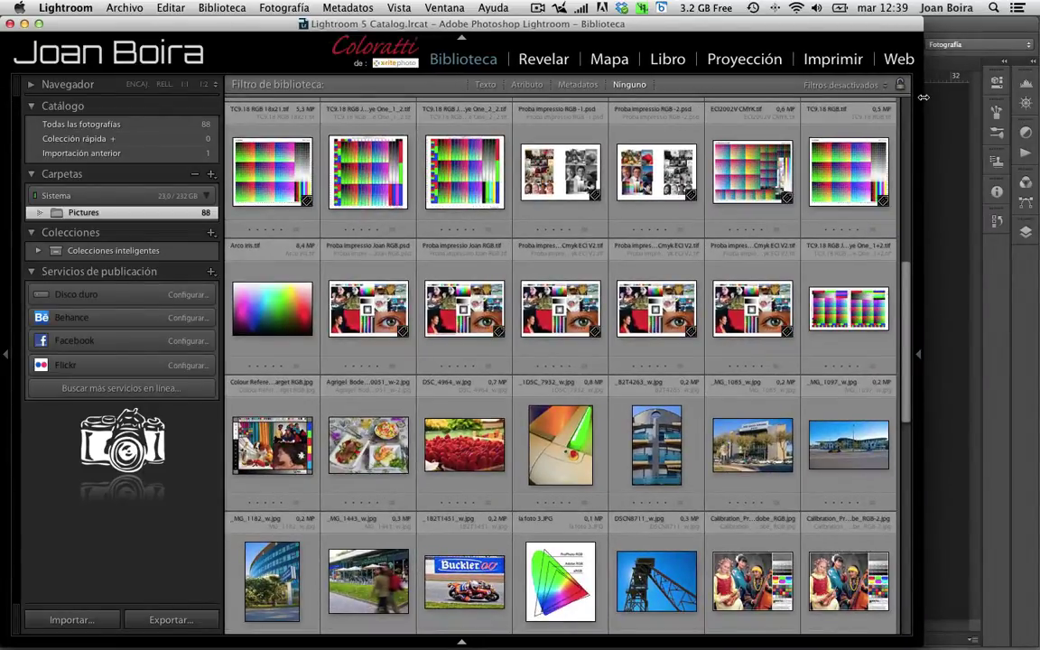
drag(924, 97, 798, 86)
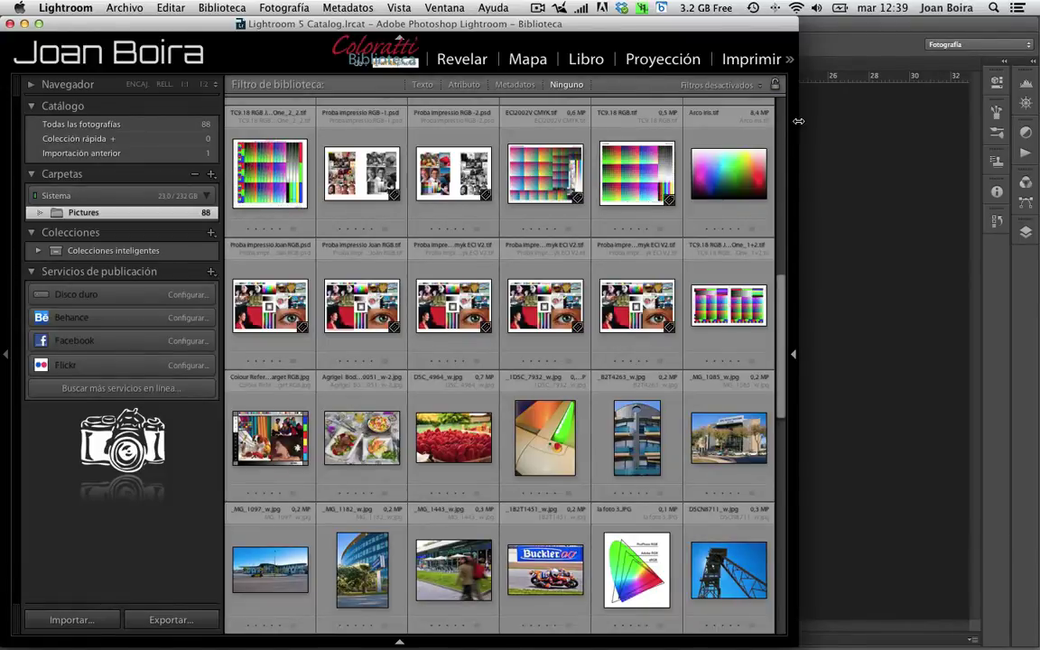
drag(797, 123, 1039, 118)
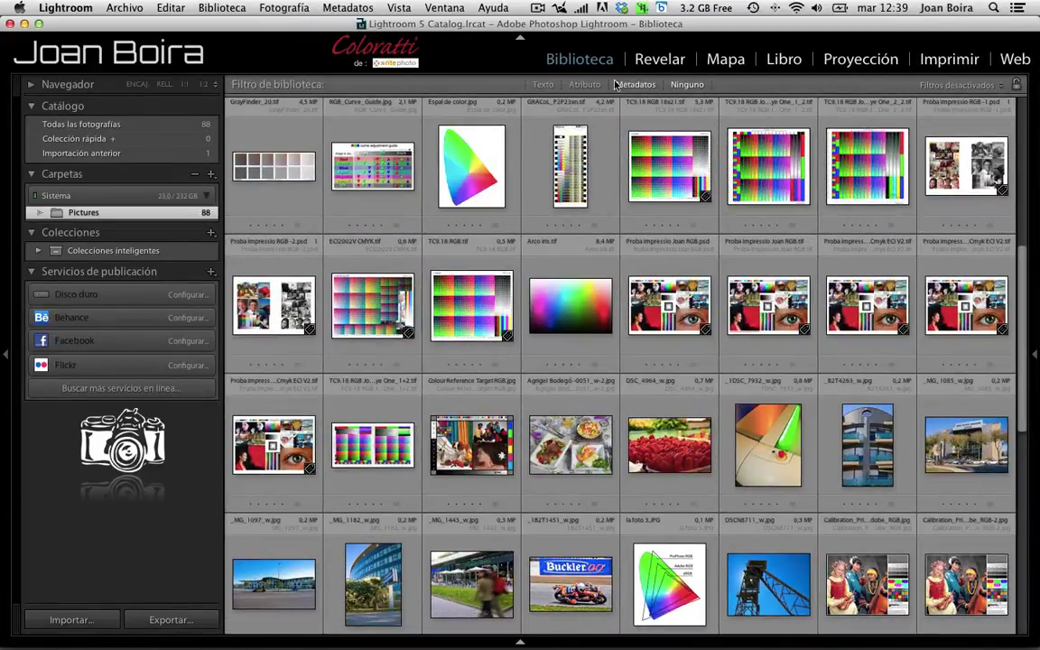
drag(1039, 99, 910, 99)
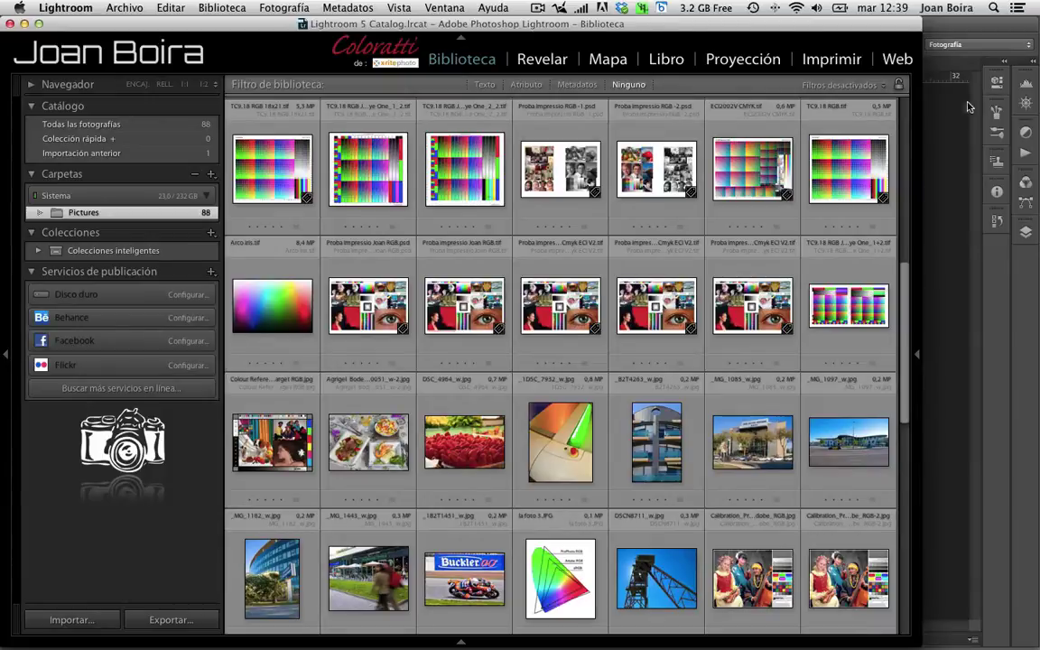
drag(921, 114, 933, 97)
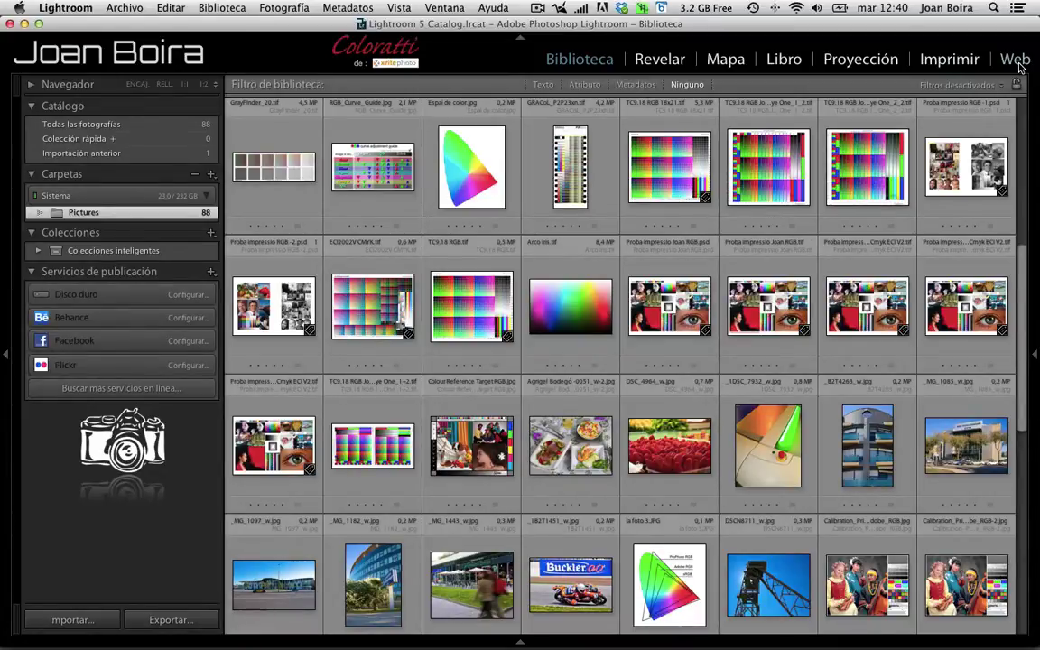
key(super+Tab)
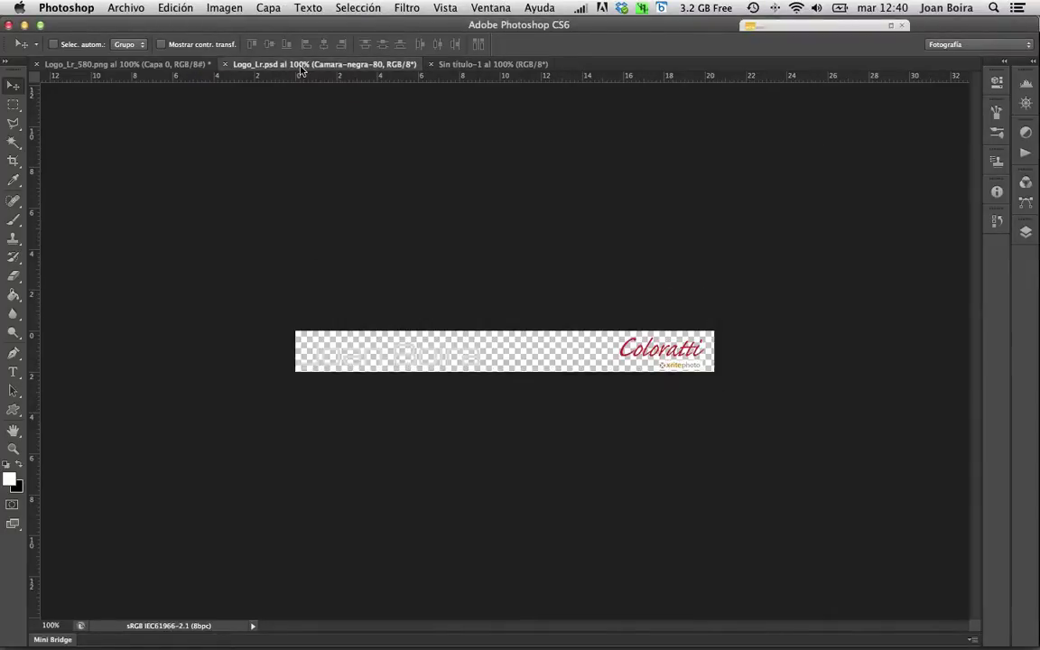
- Show the dark Capa 1 layer behind the Joan Boira text, then return to Lightroom
click(1026, 233)
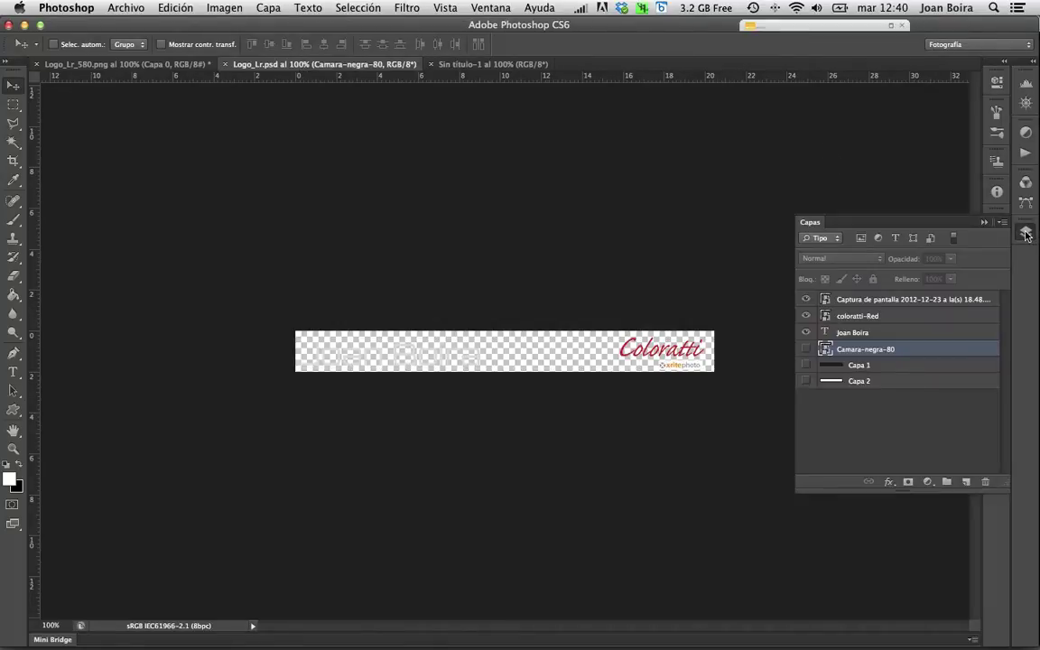
click(805, 365)
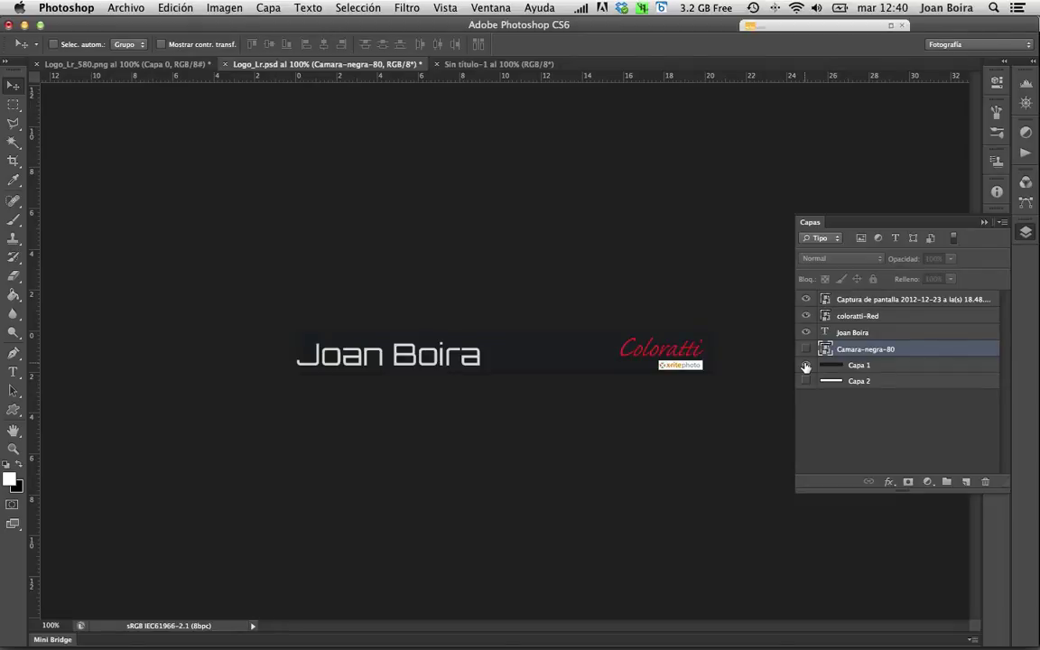
key(super+Tab)
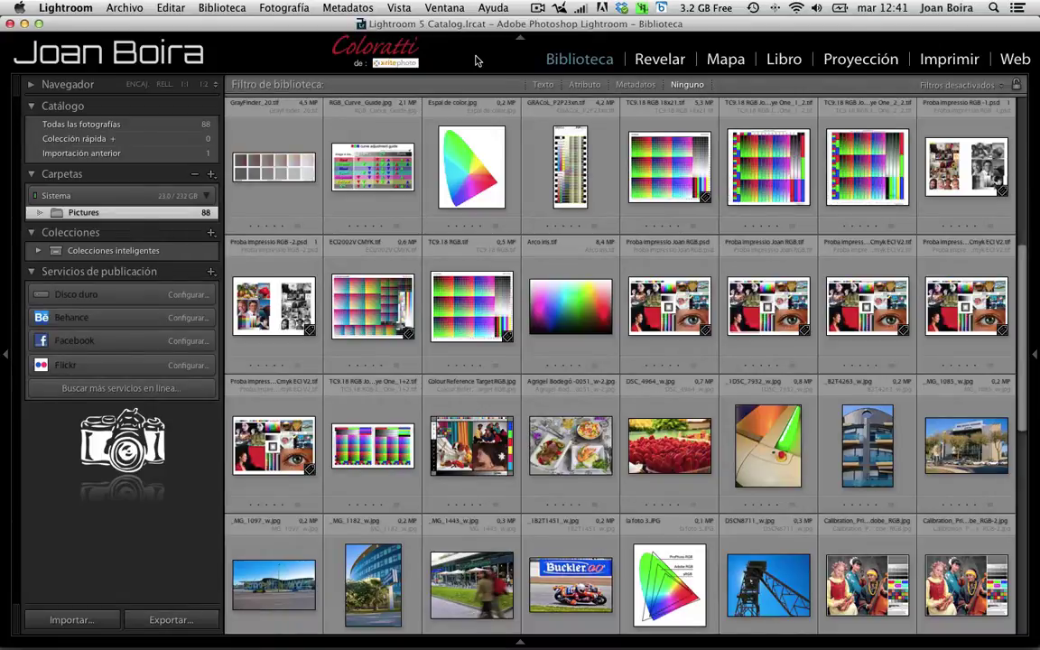
- Back in Photoshop, hide the dark Capa 1 background layer again
key(super+Tab)
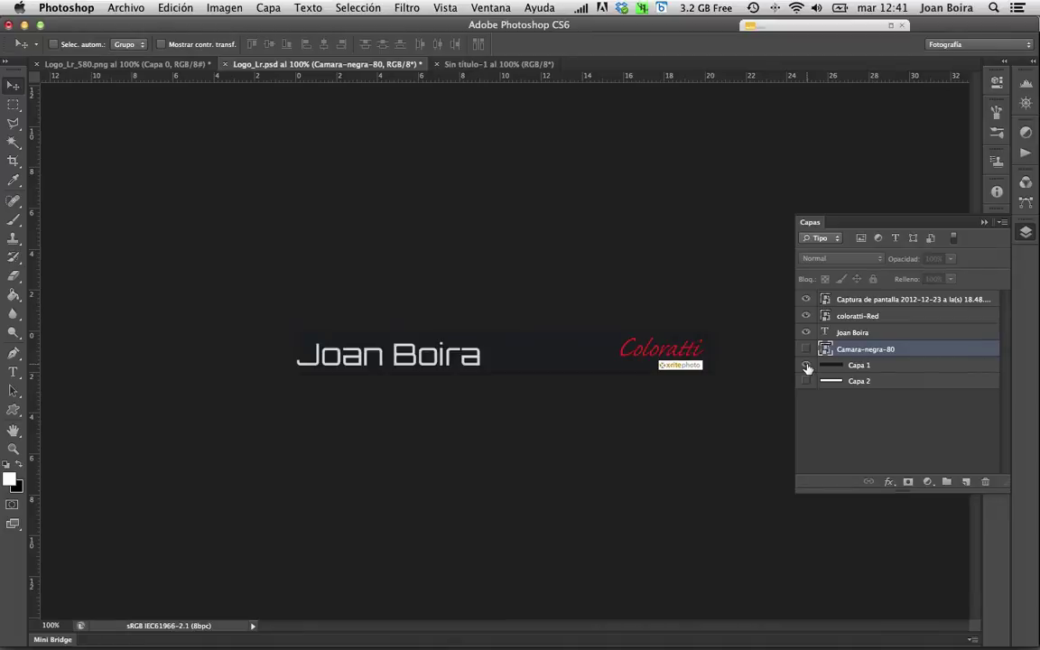
click(807, 366)
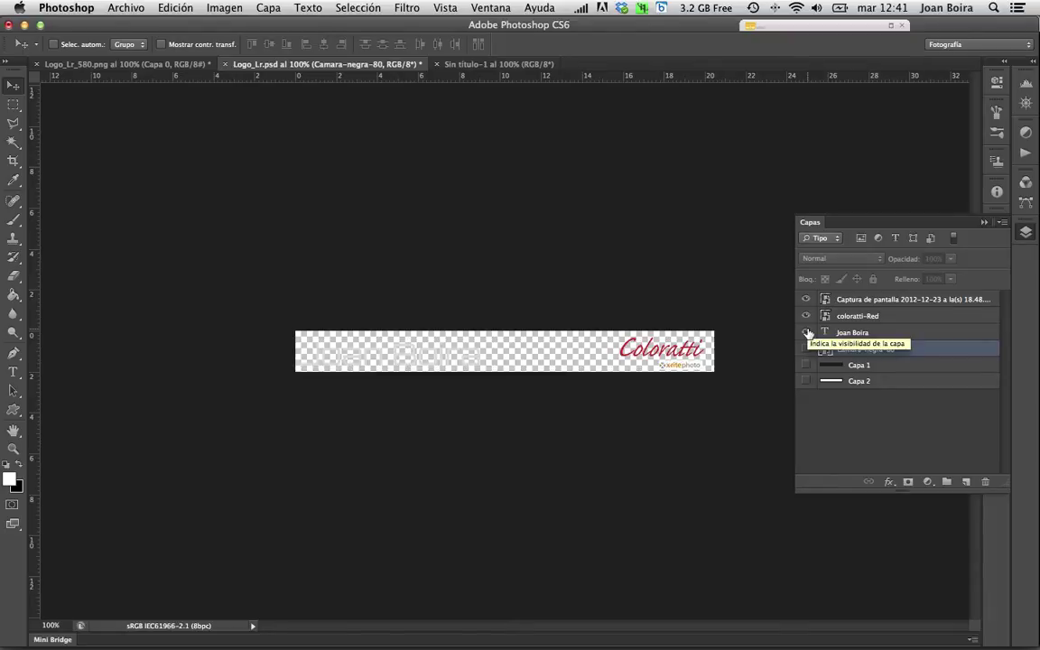
- Show Capa 1 again and toggle the Joan Boira text layer off and back on
click(805, 365)
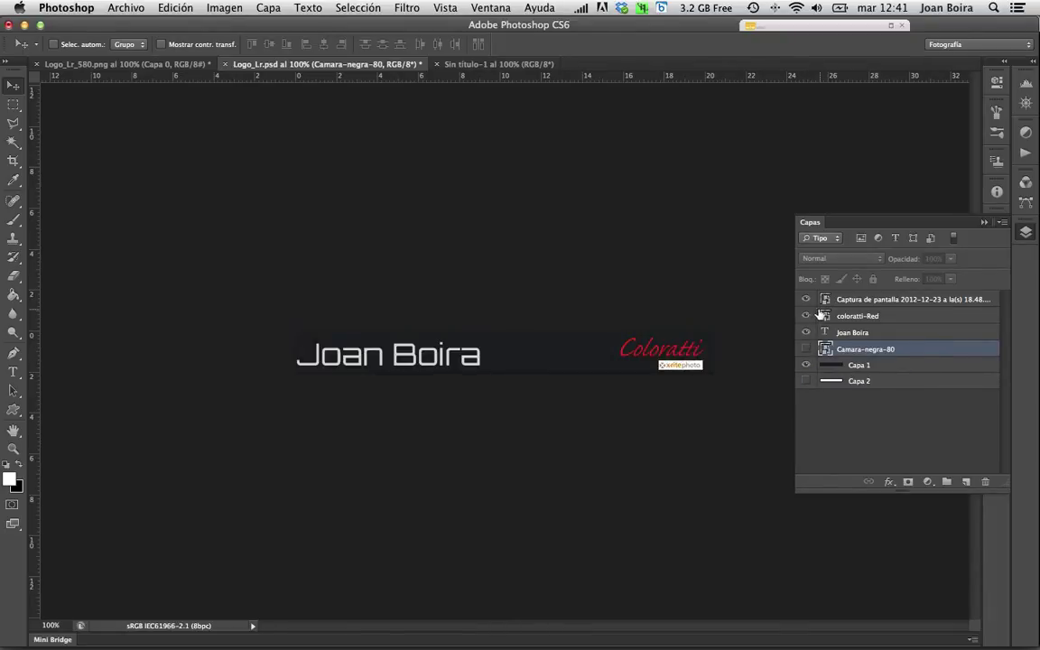
click(808, 333)
click(823, 332)
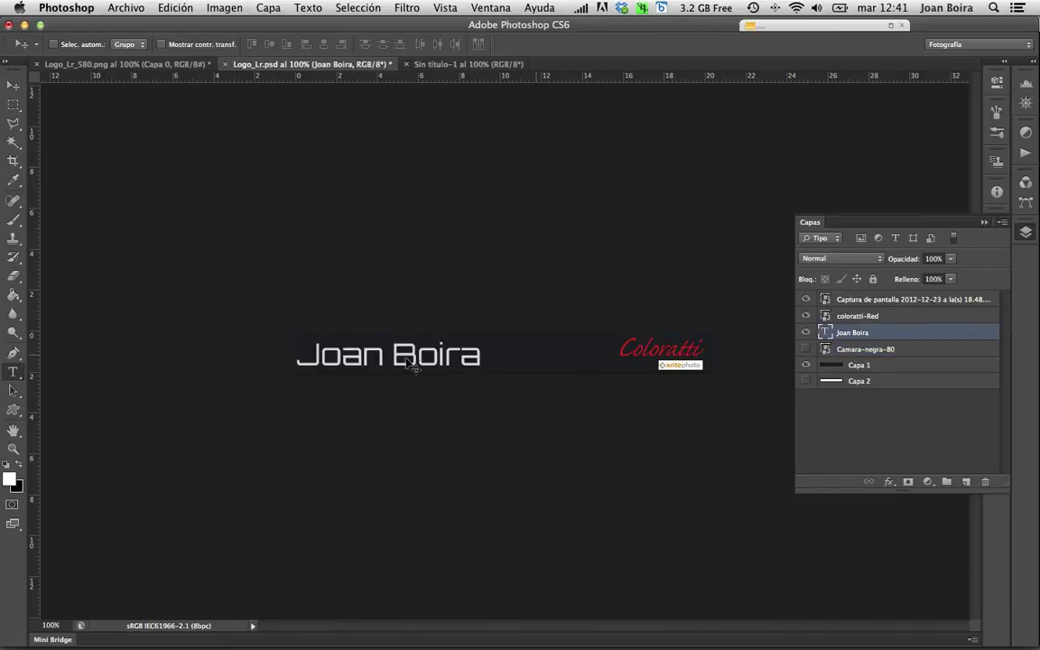
- Edit the Joan Boira text, keep the Orbitron font, and commit the edit
double_click(436, 357)
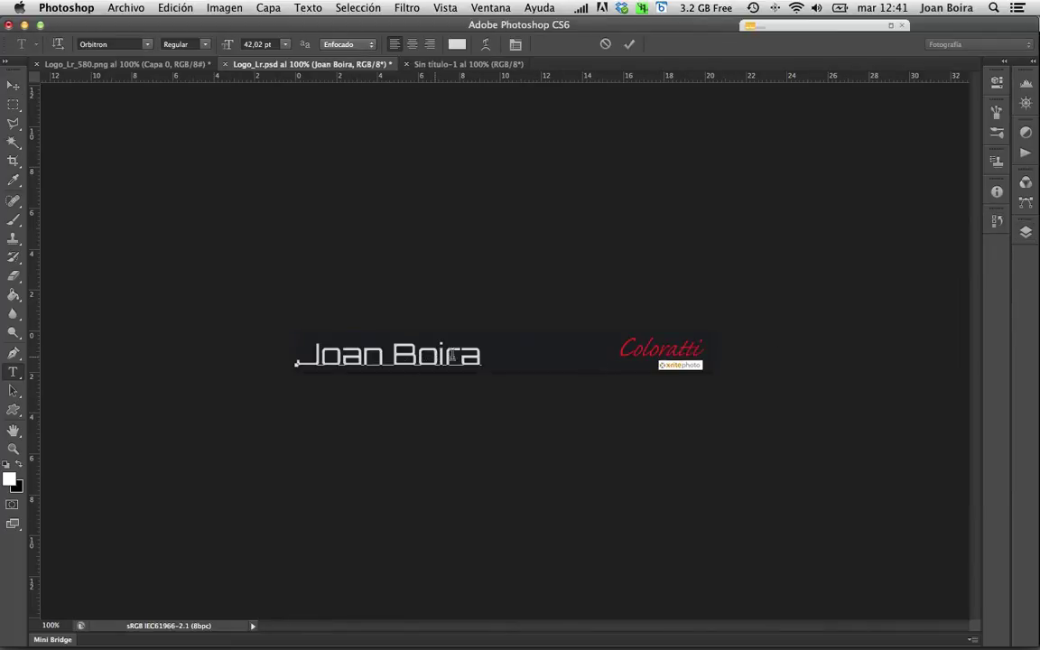
text(fgf)
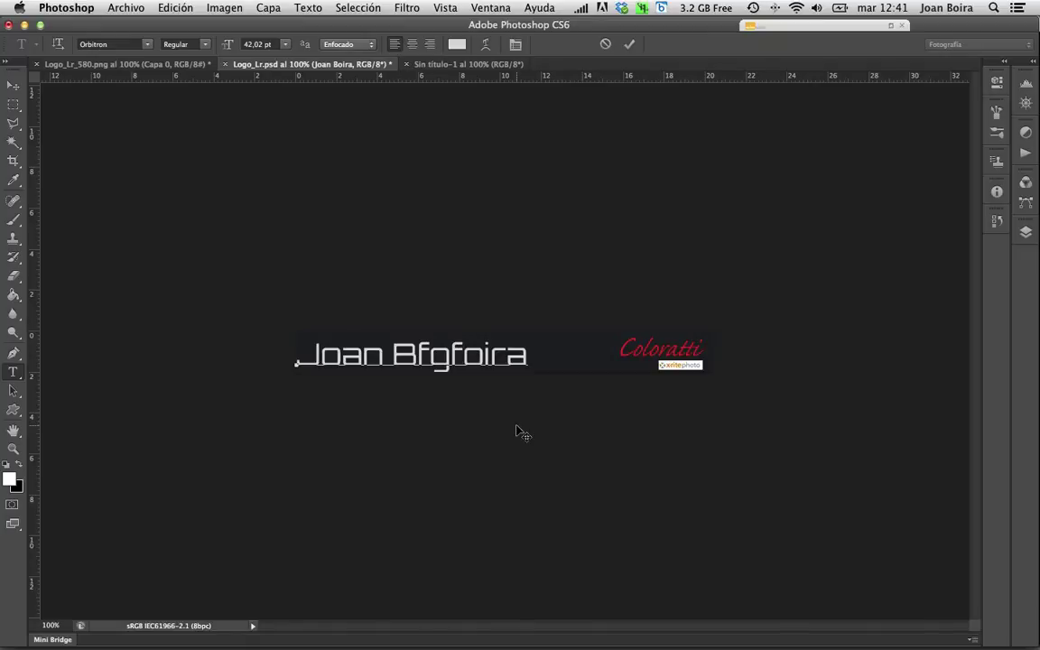
key(BackSpace)
key(BackSpace)
key(BackSpace)
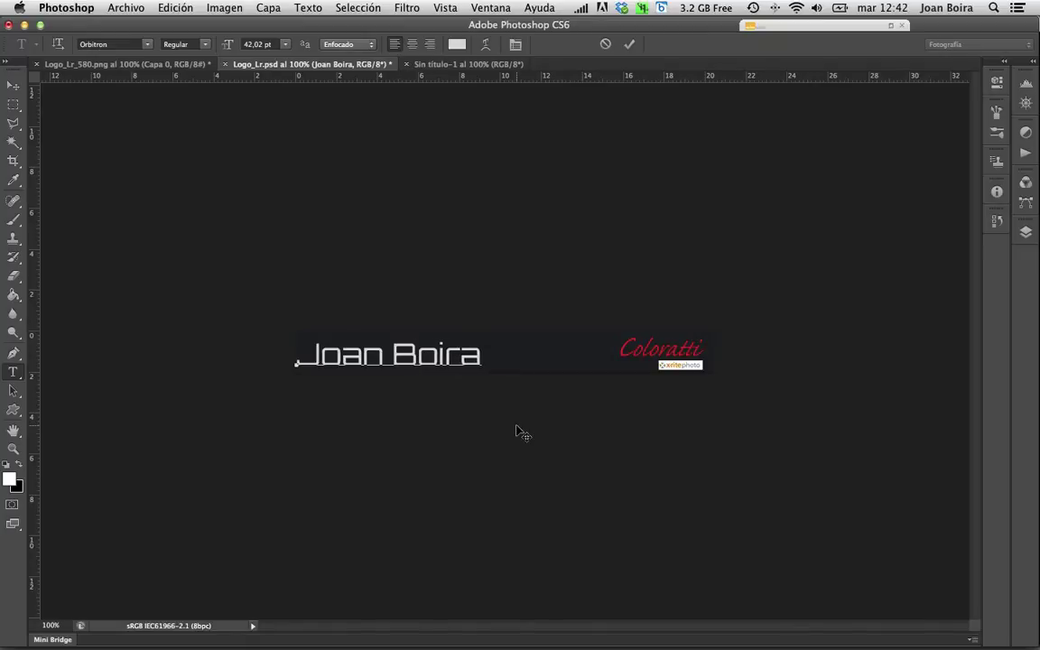
click(144, 46)
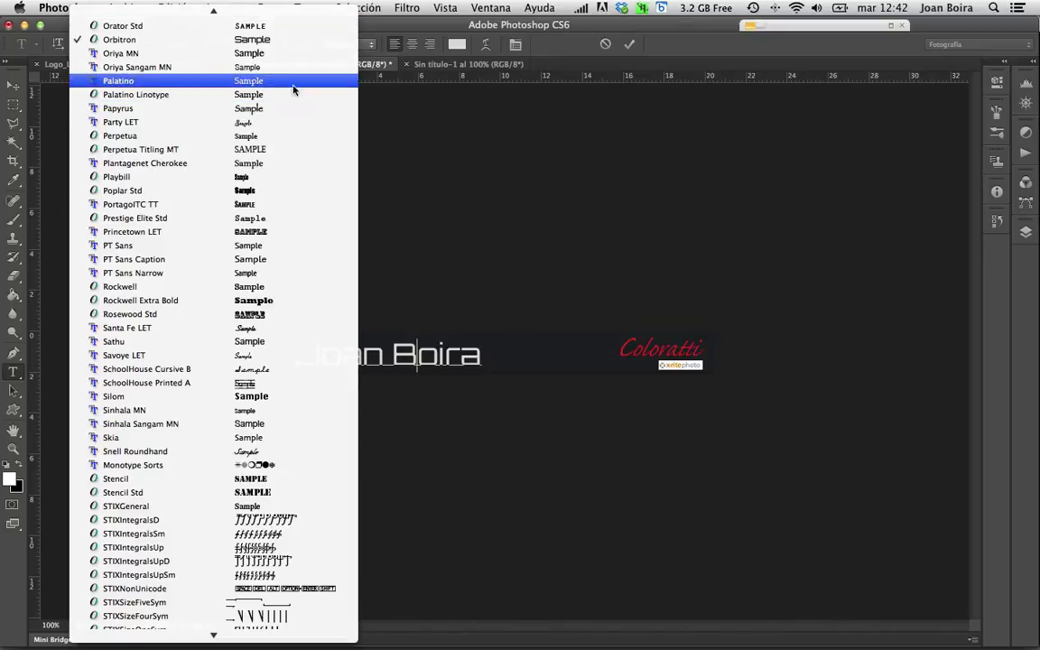
click(542, 180)
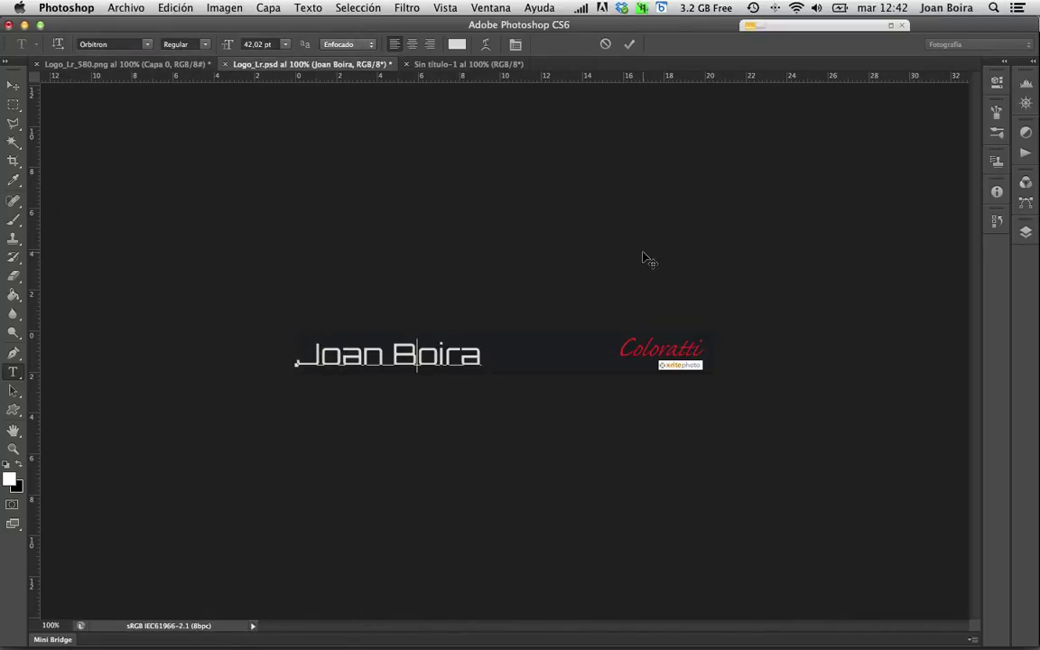
key(ctrl+Return)
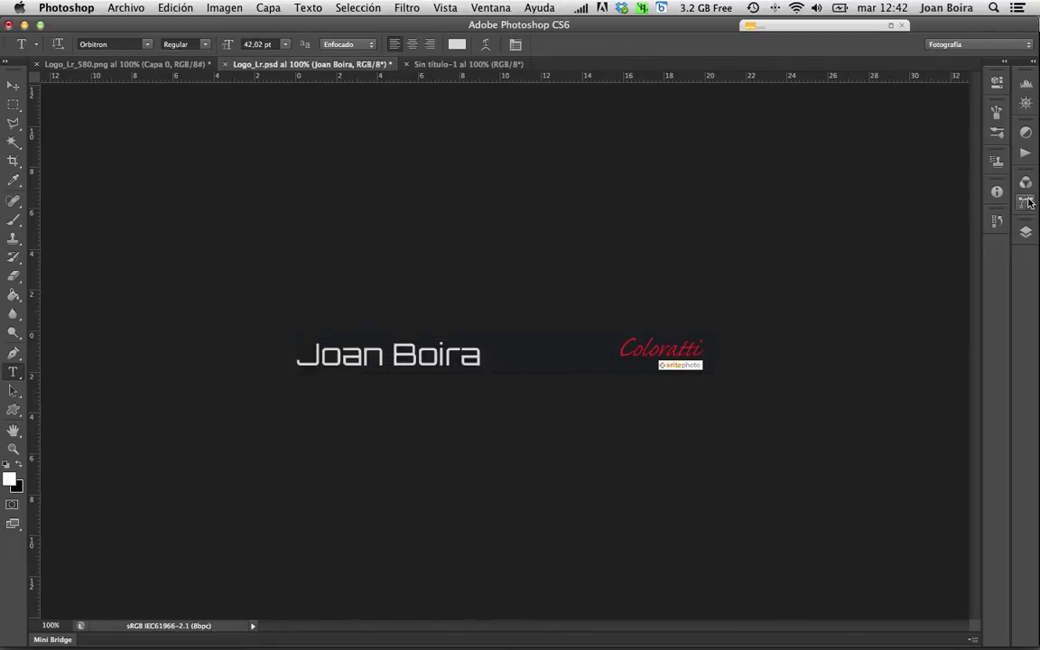
- Hide the coloratti-Red, Captura and Capa 1 layers, and show Camara-negra-80
click(1026, 232)
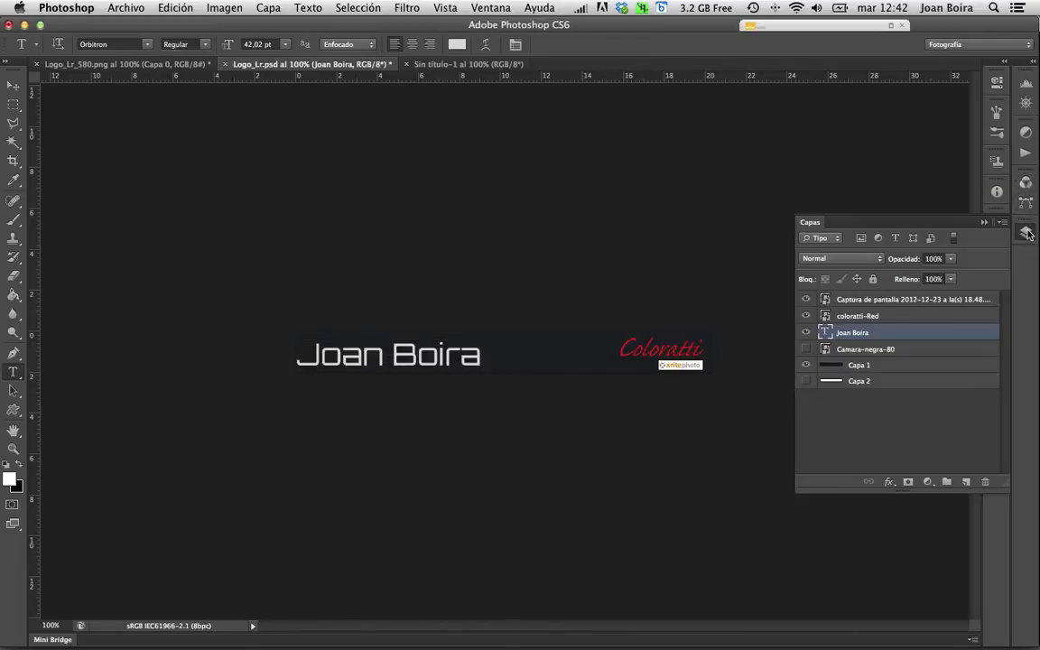
click(806, 316)
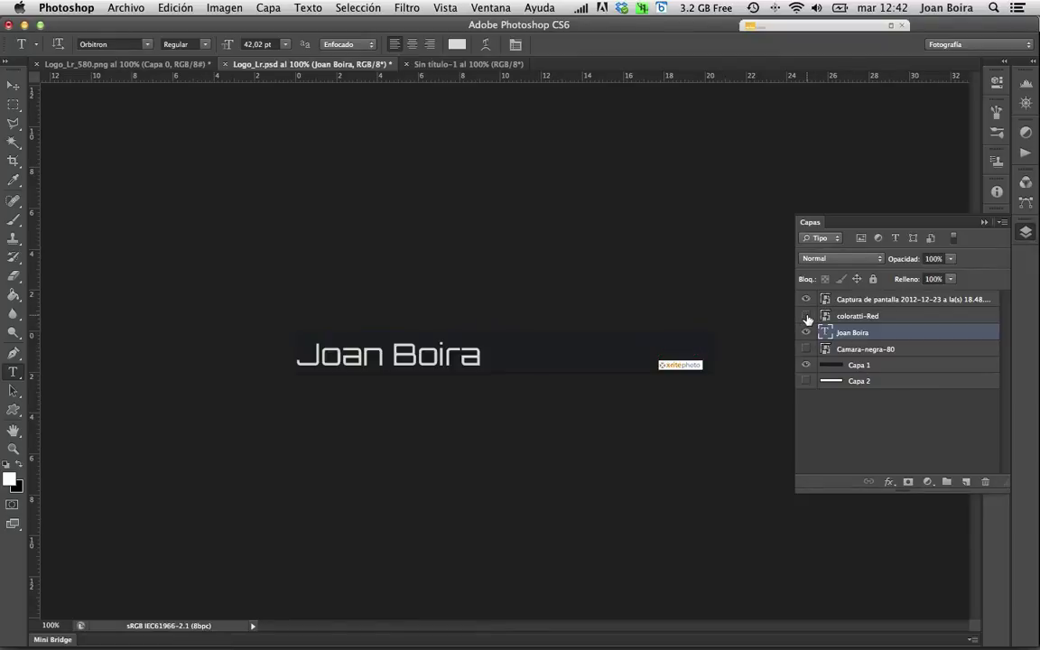
click(806, 316)
click(806, 299)
click(806, 350)
drag(806, 299, 807, 316)
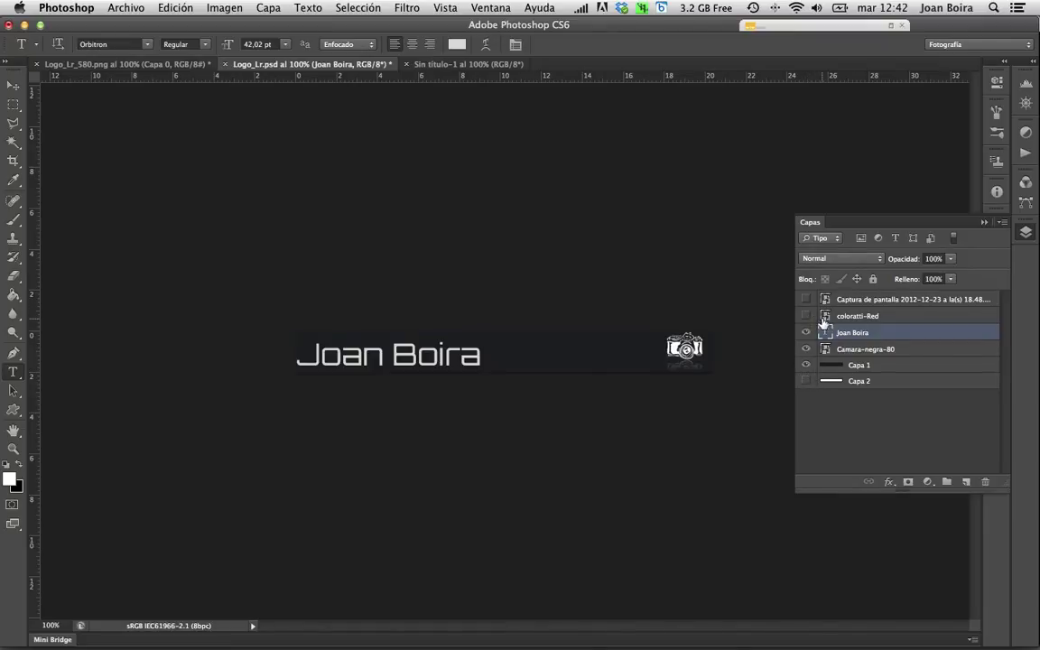
click(808, 366)
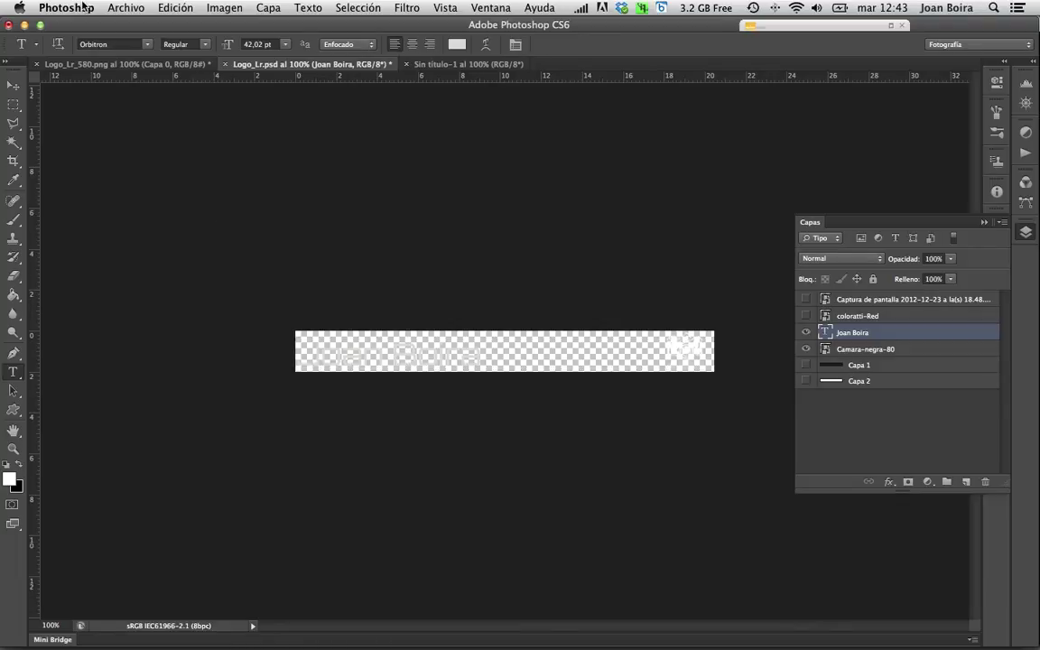
- Save a PNG copy named Logo_Lr_57x580.png in the Logo Lr folder, then switch to Lightroom
click(126, 9)
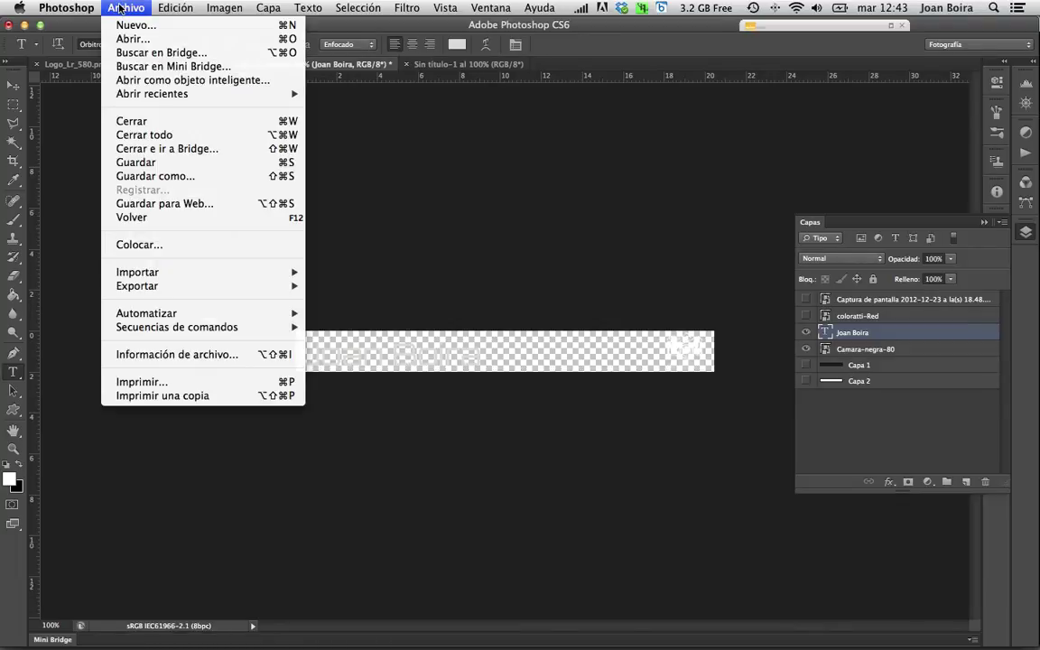
click(180, 176)
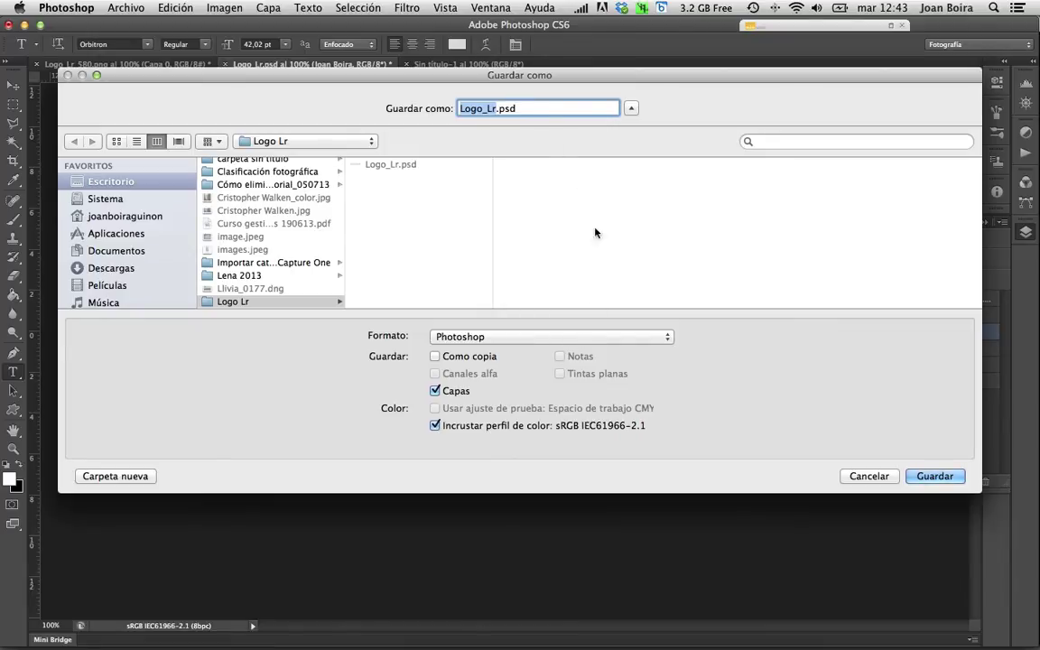
click(644, 336)
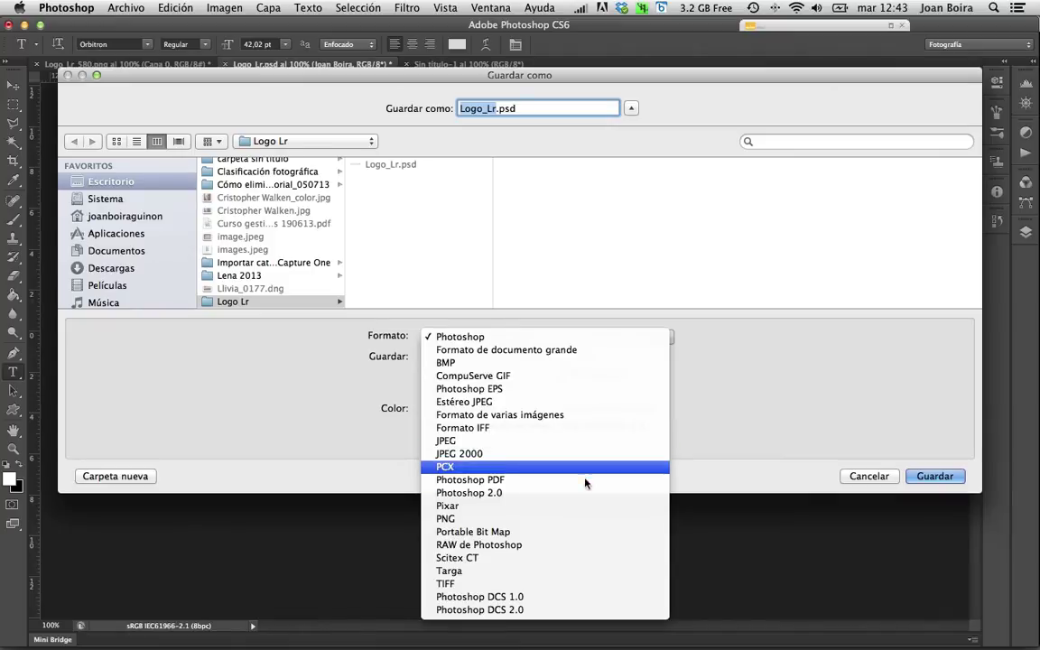
click(587, 519)
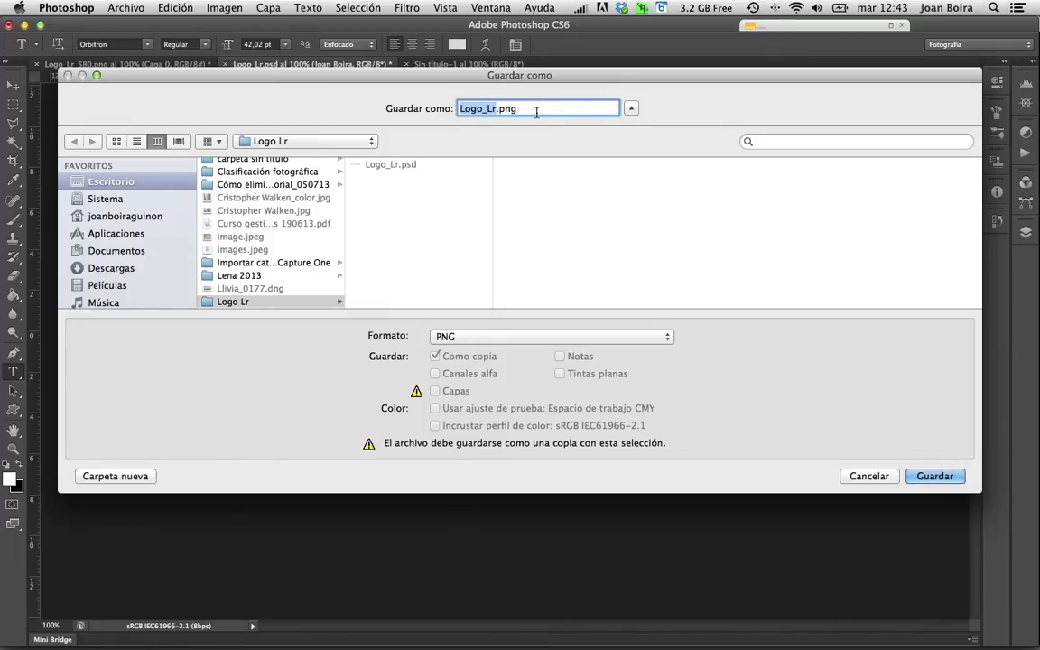
key(Right)
text(_)
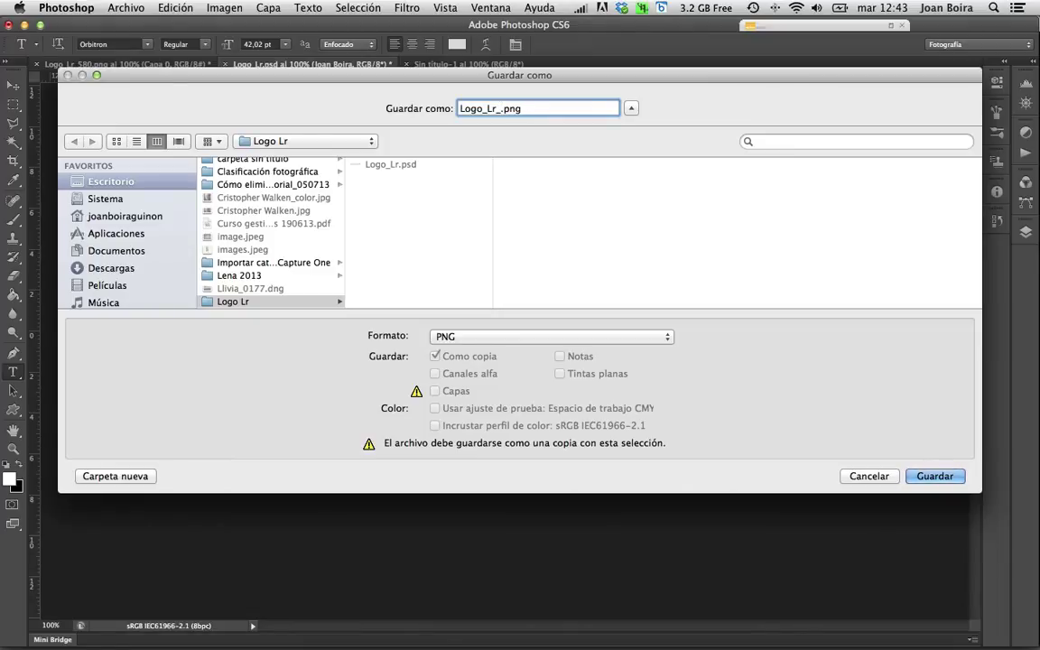
text(57x)
text(580)
click(939, 484)
click(938, 483)
click(589, 212)
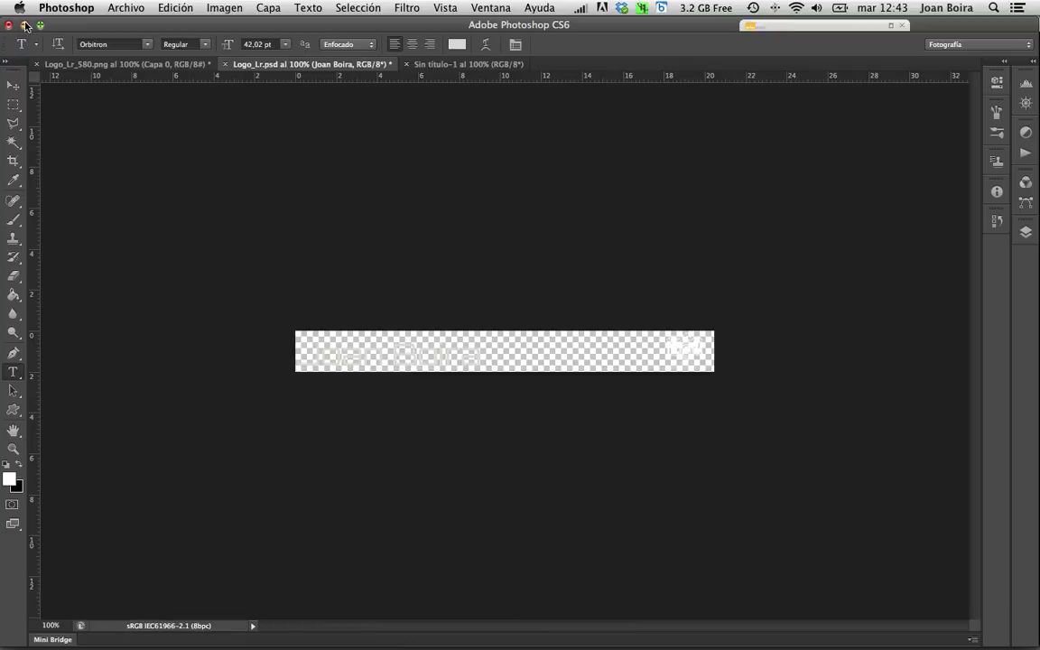
key(super+Tab)
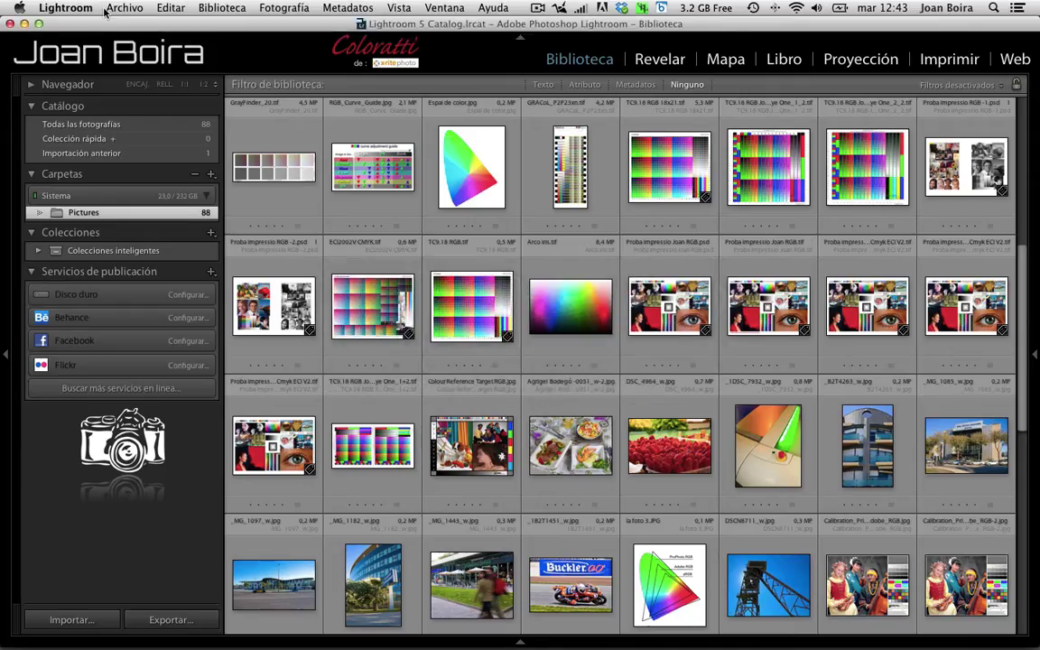
- Open Lightroom's identity plate editor and leave the custom identity plate enabled
click(68, 9)
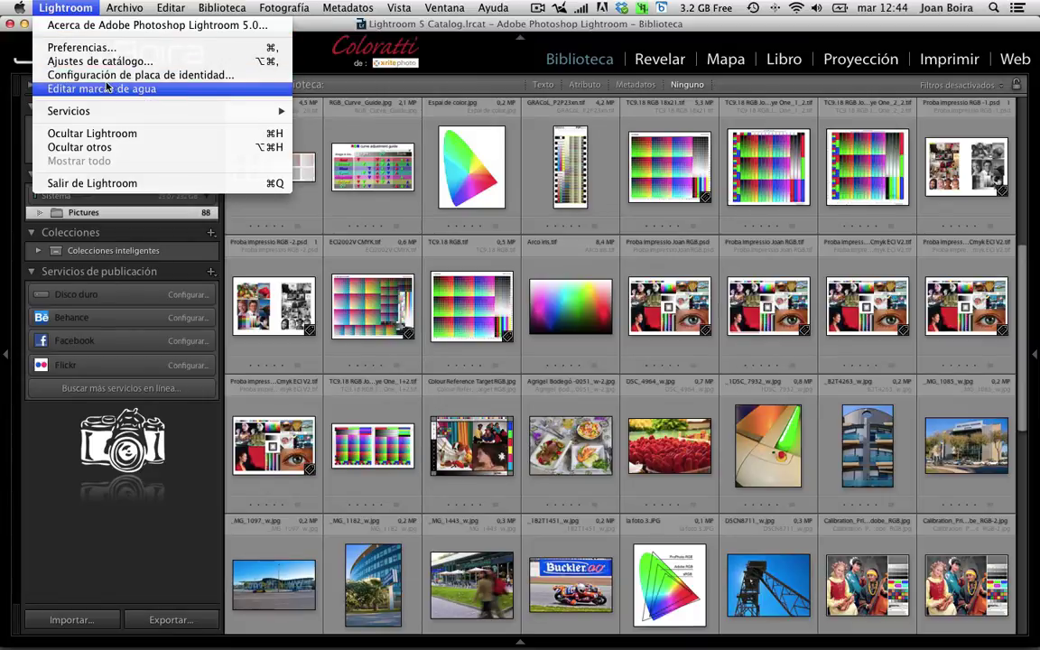
click(239, 77)
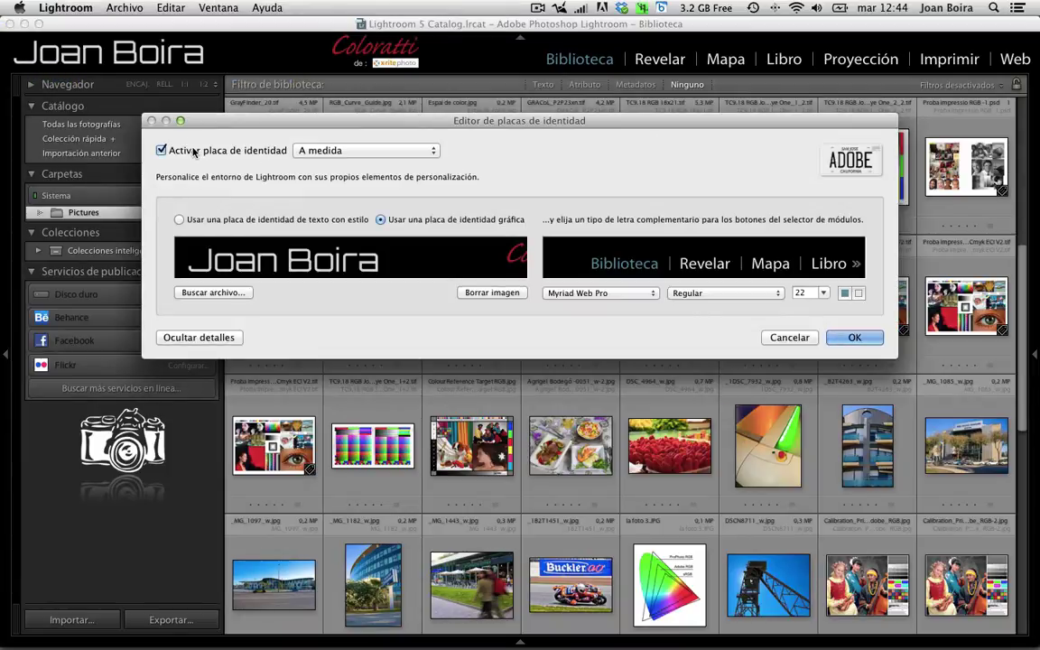
click(162, 151)
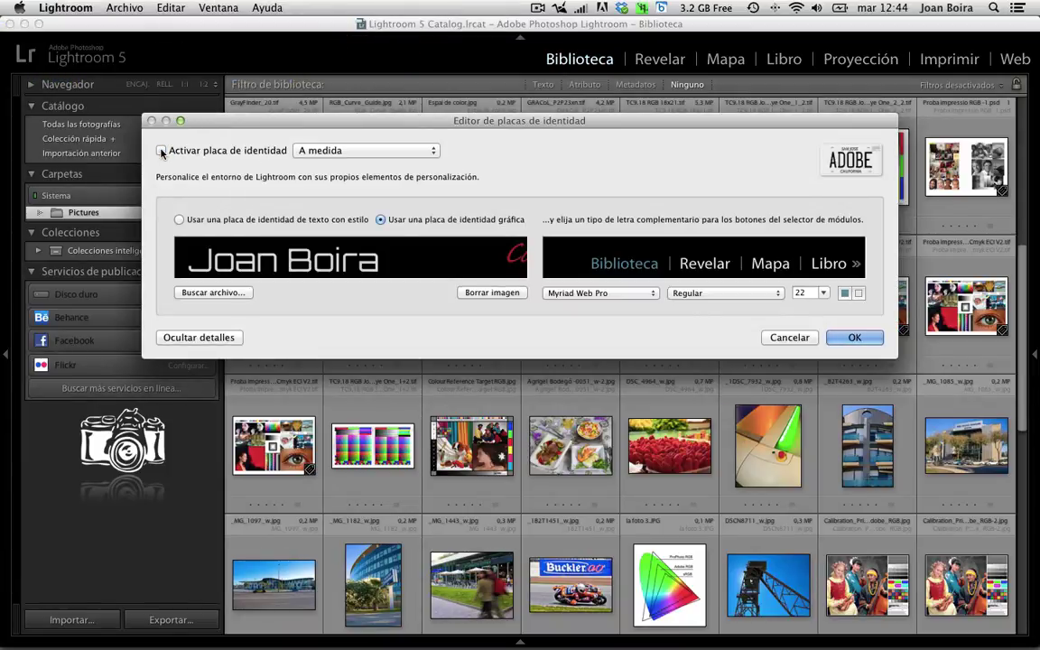
click(161, 151)
click(162, 151)
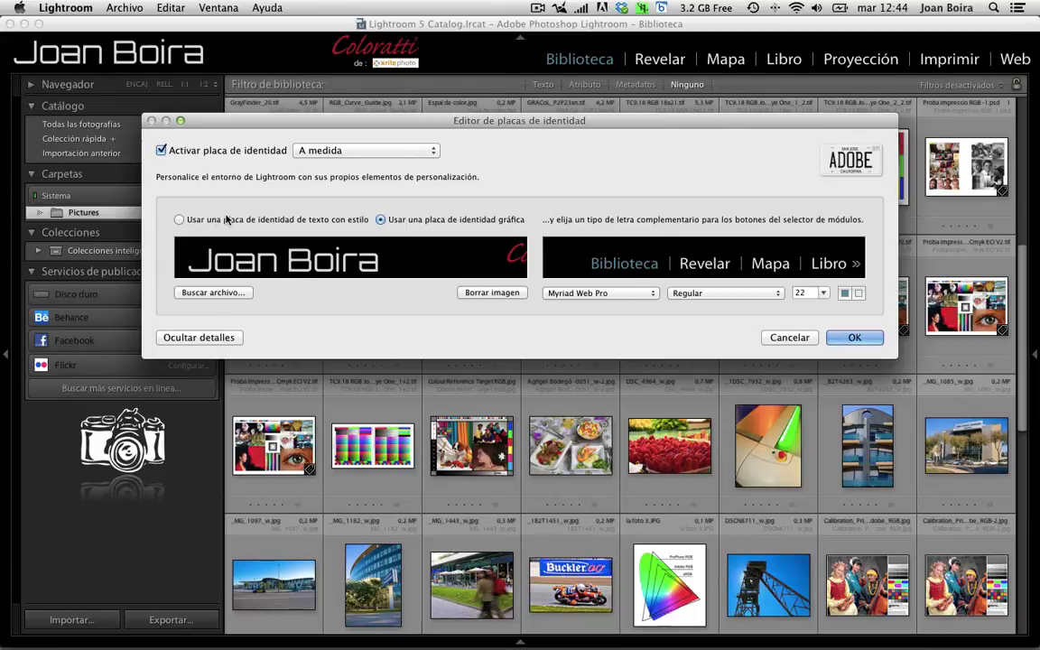
- Make a styled text identity plate reading 'Joan Boira' in the Orbitron font
click(198, 221)
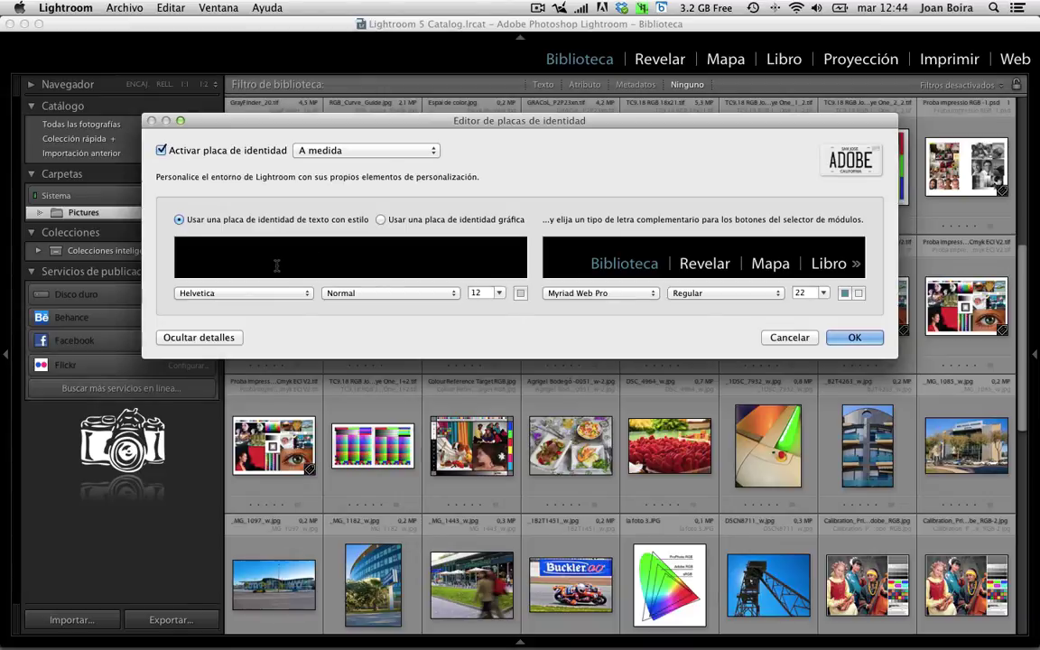
text(Joan )
text(Boira)
click(291, 294)
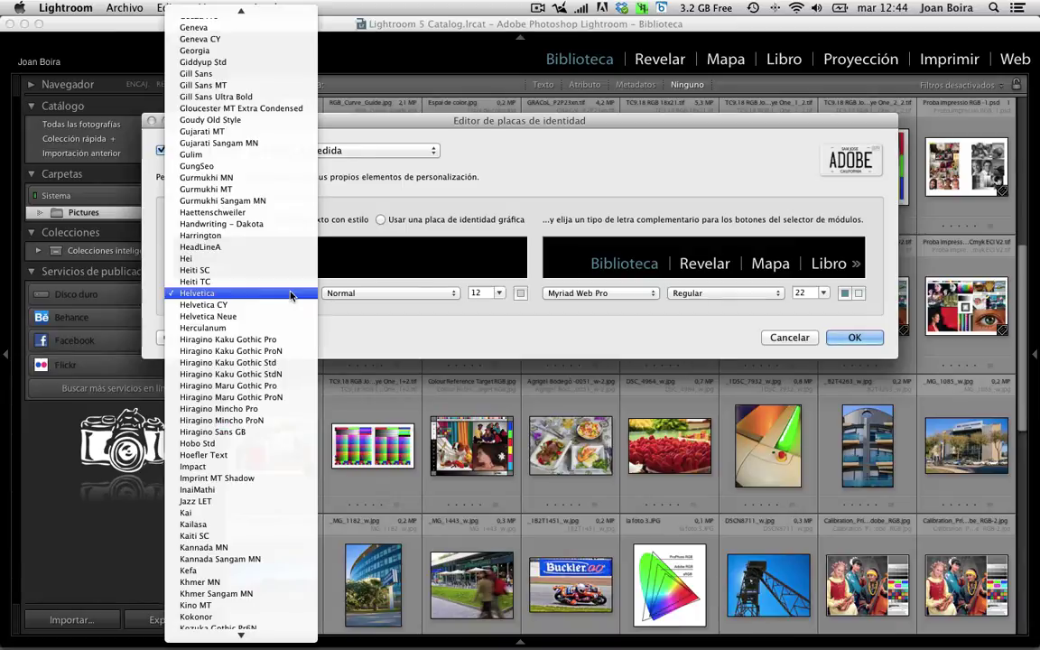
click(291, 293)
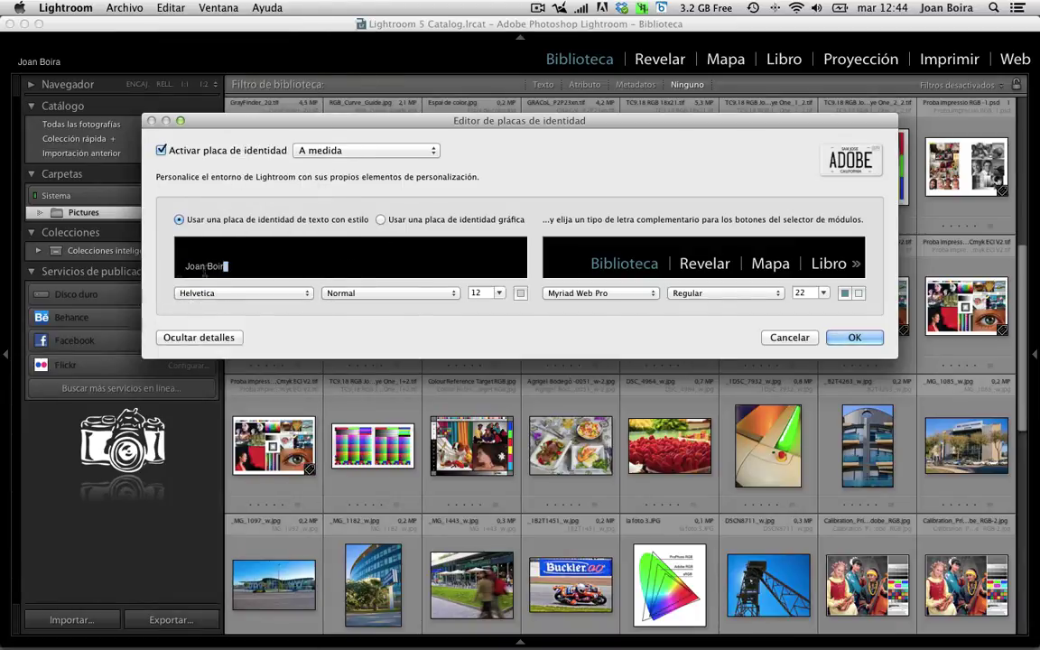
click(297, 295)
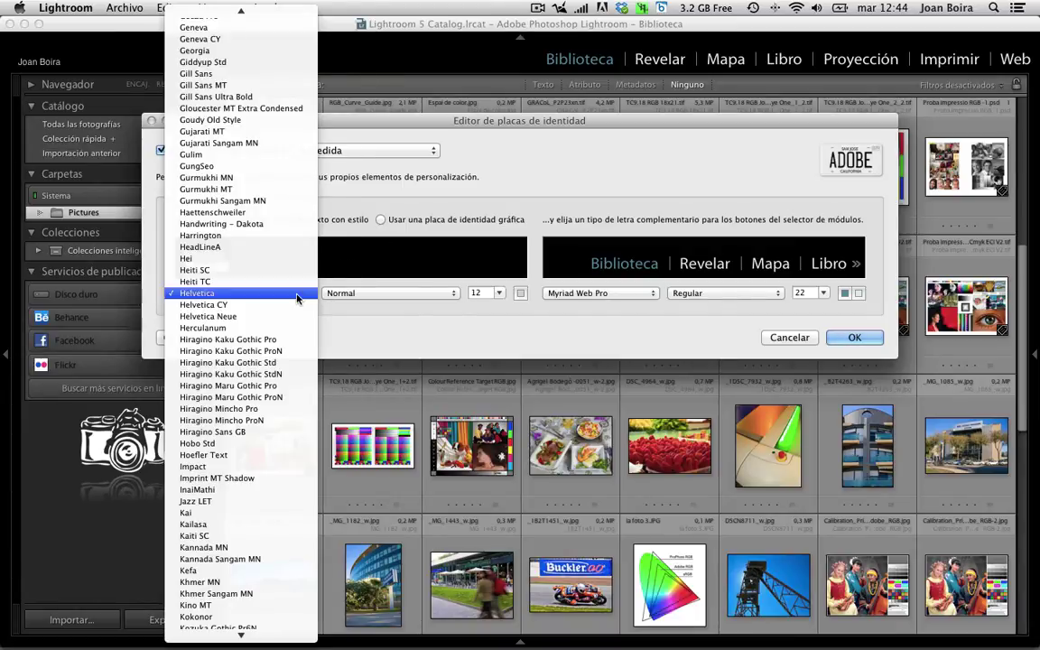
scroll(287, 300, down, 5)
scroll(287, 301, down, 5)
scroll(287, 301, down, 5)
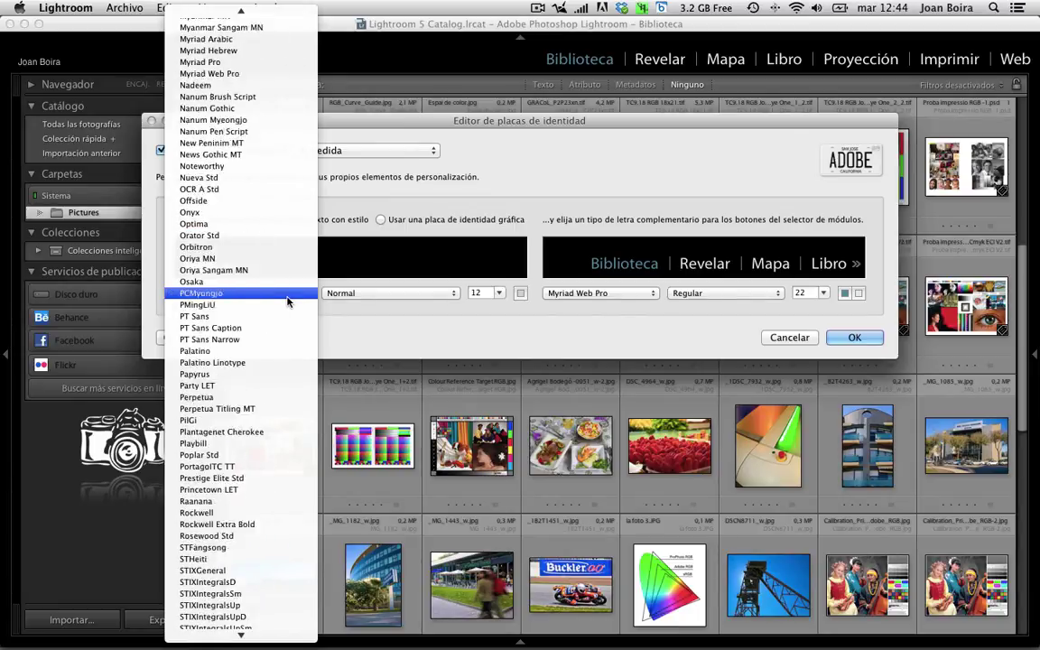
scroll(287, 300, down, 5)
click(287, 223)
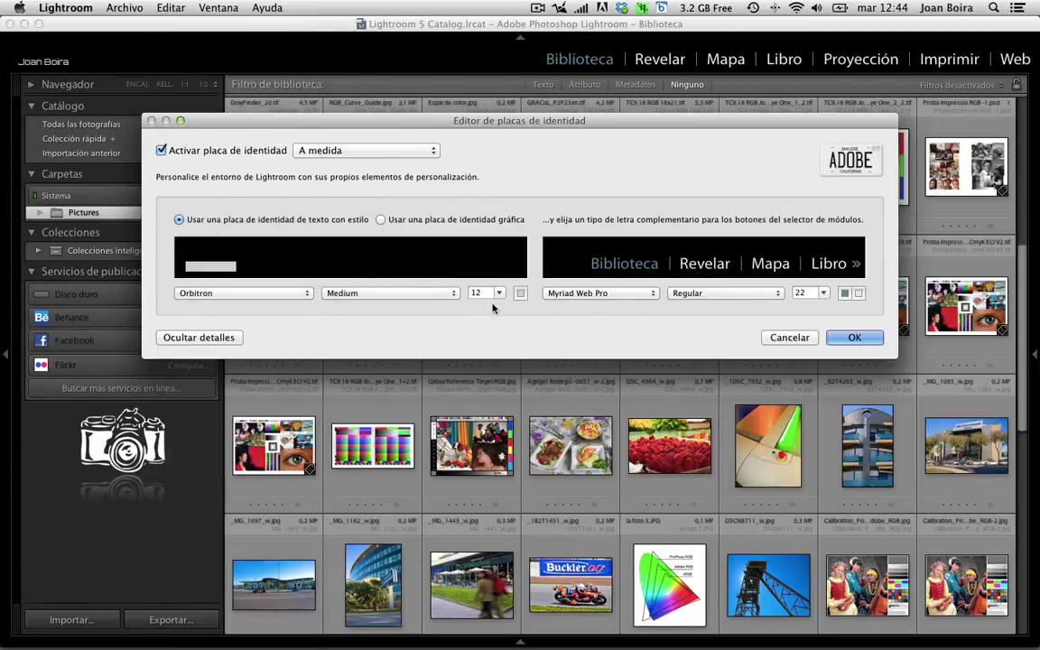
- Set the identity plate text size to 36
click(498, 293)
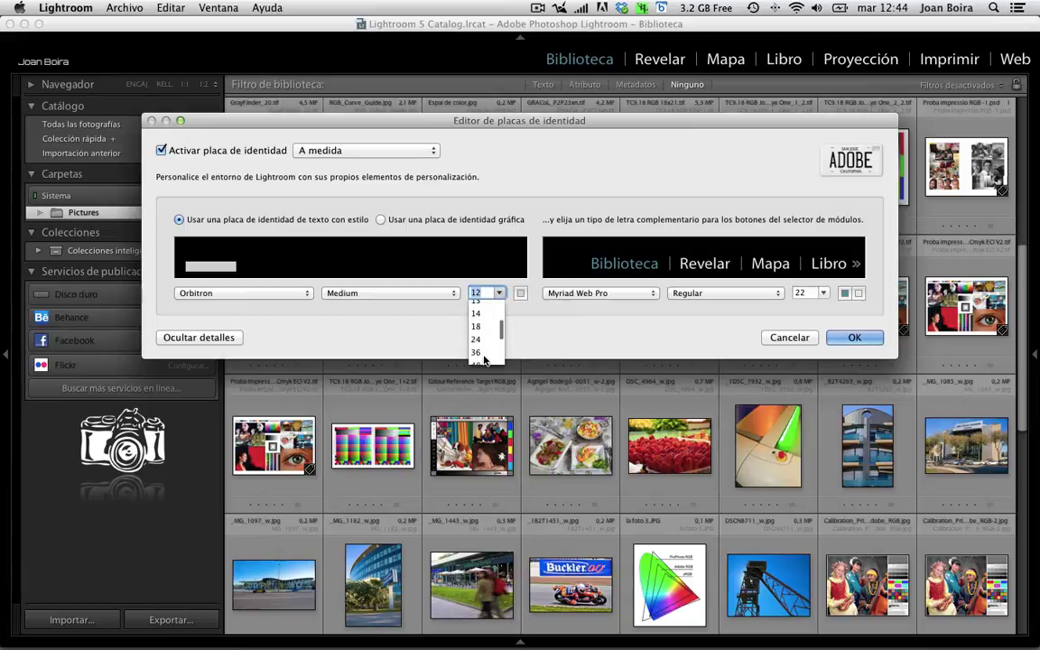
click(481, 352)
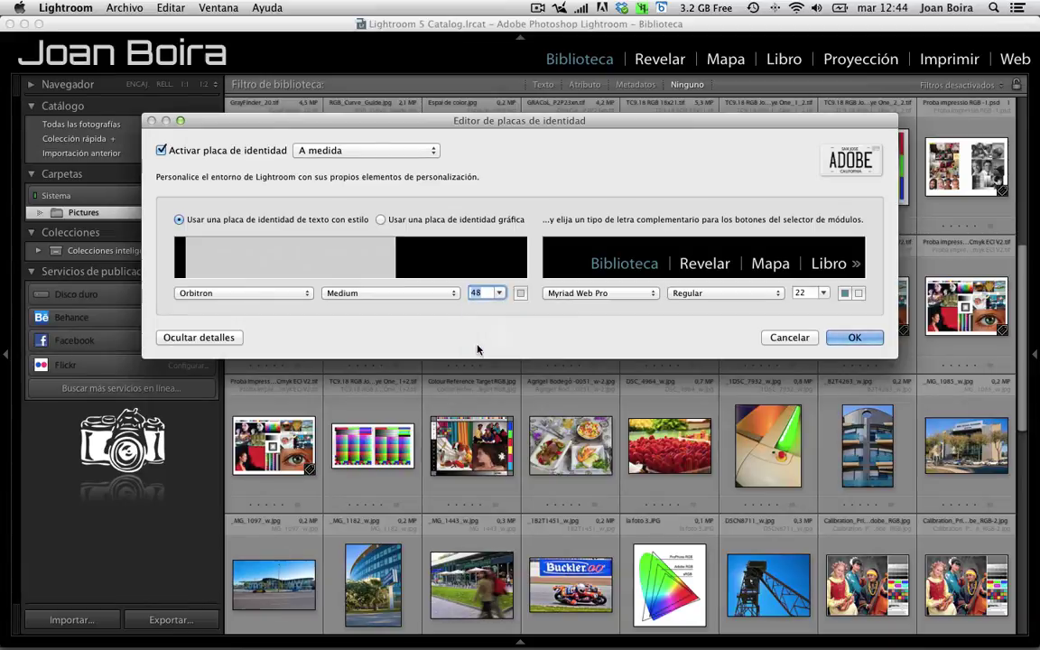
click(493, 298)
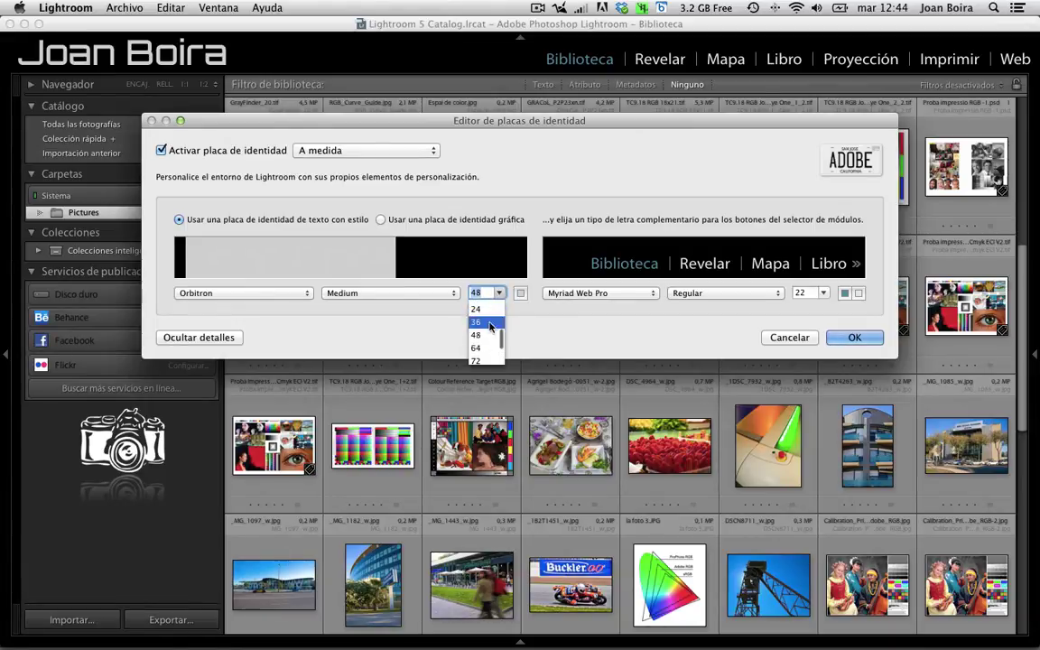
click(491, 323)
click(406, 264)
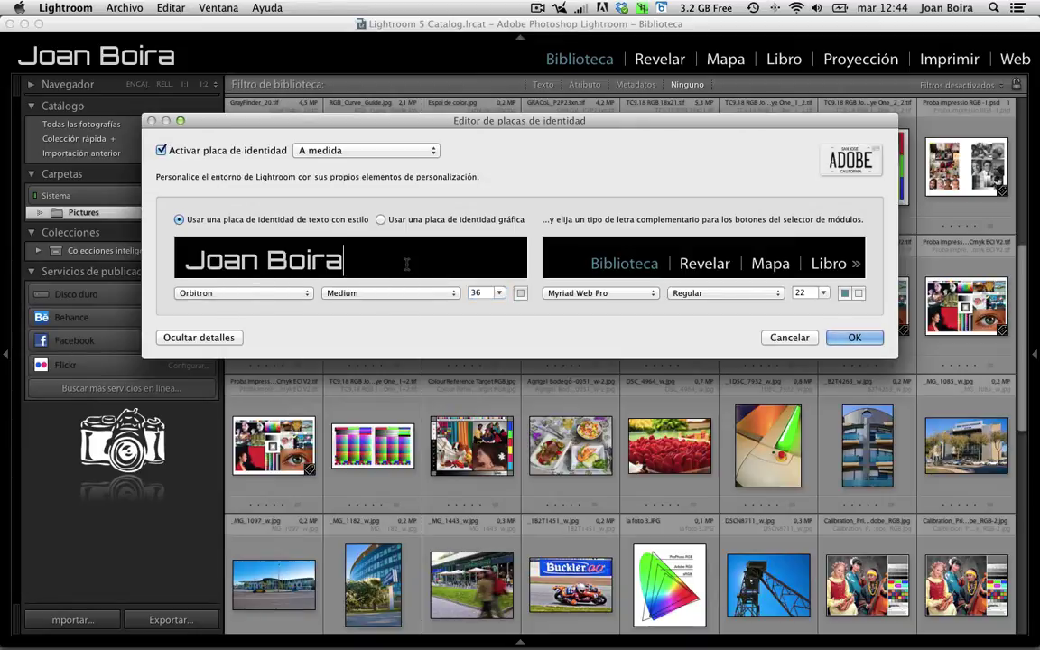
- Change the Joan Boira text weight from Medium to Regular
click(375, 293)
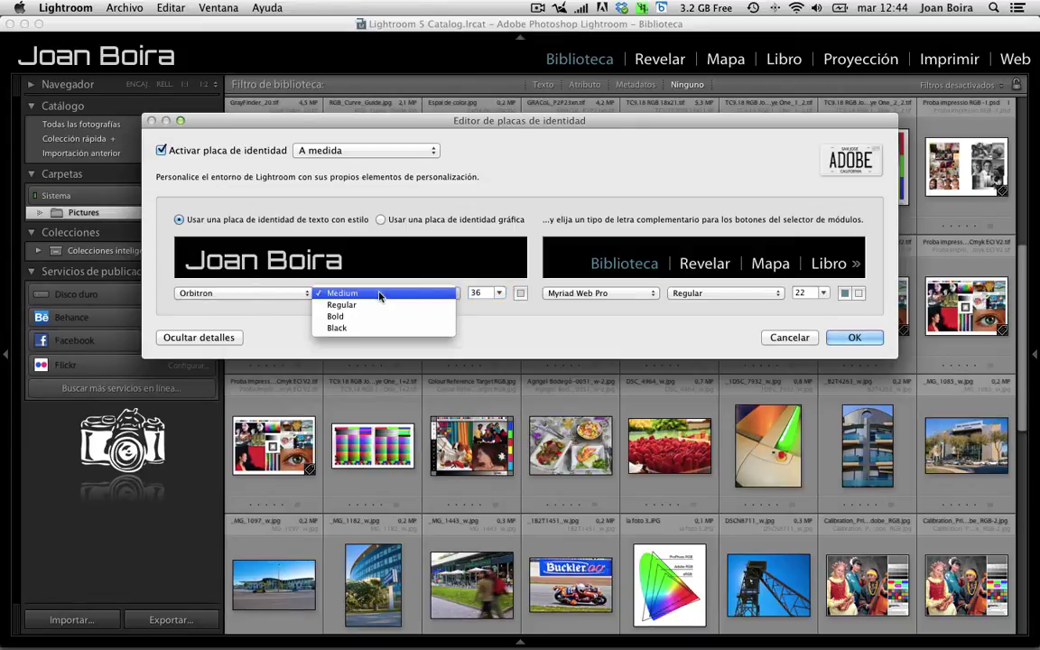
click(323, 261)
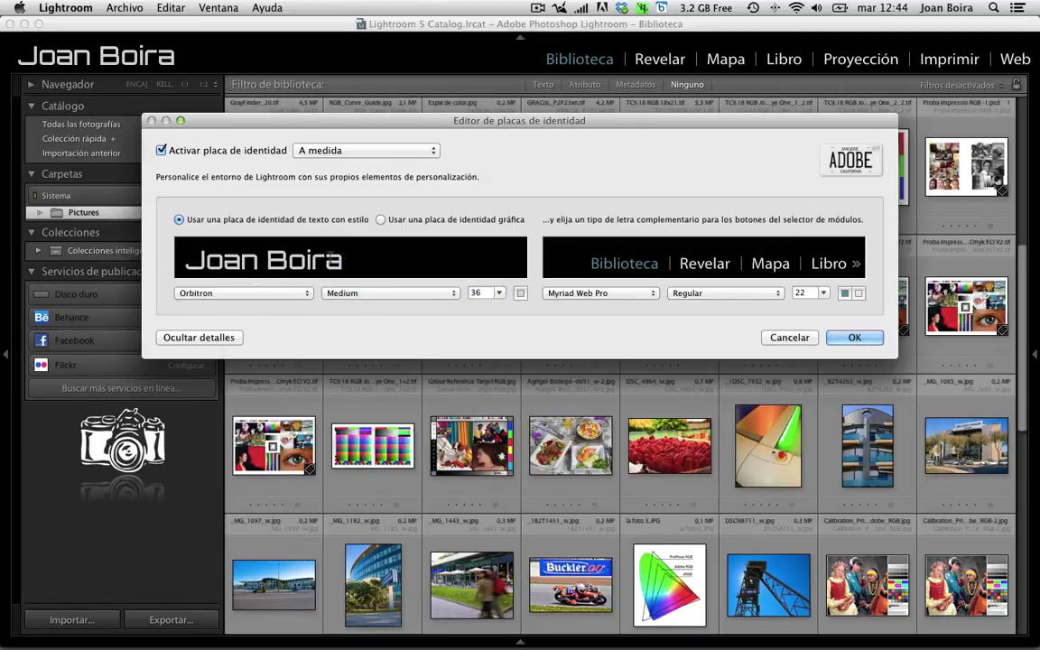
triple_click(331, 256)
click(360, 292)
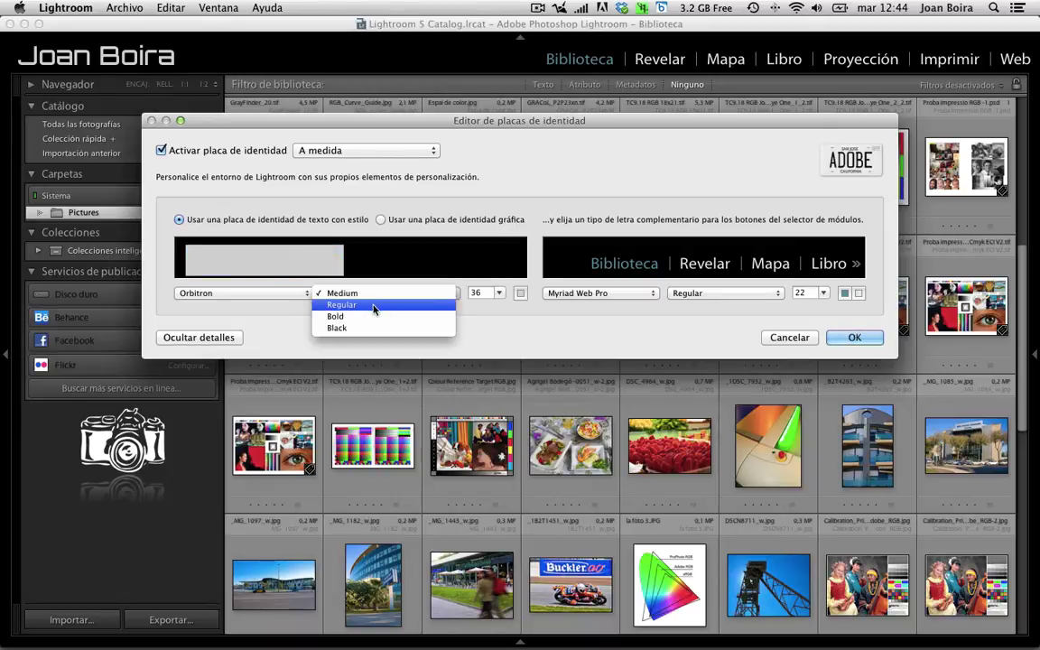
click(343, 305)
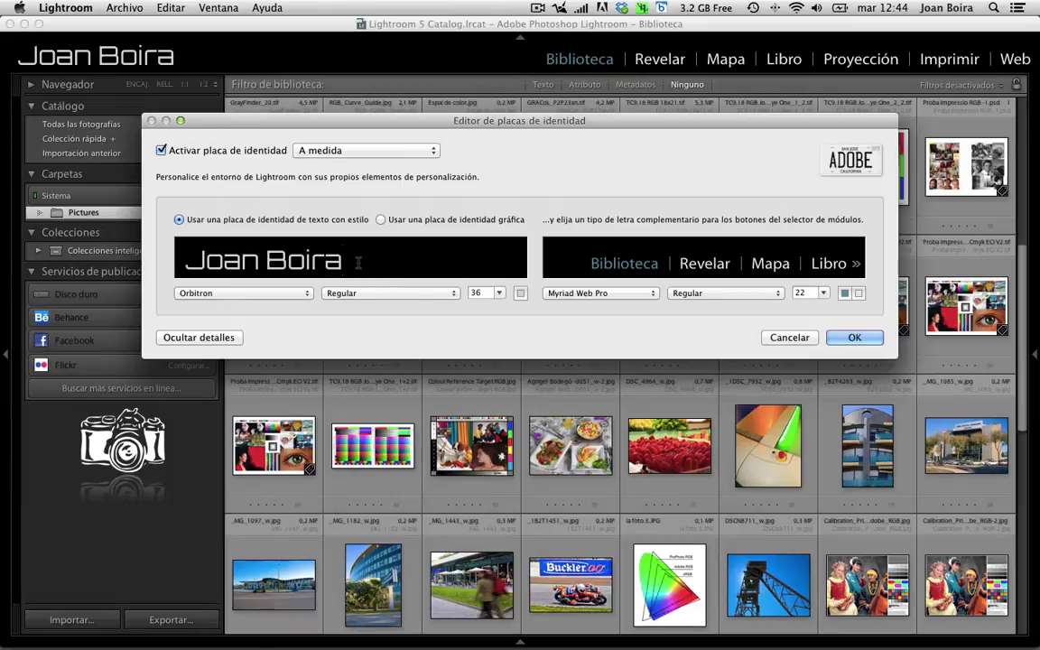
drag(359, 263, 267, 263)
drag(368, 263, 266, 263)
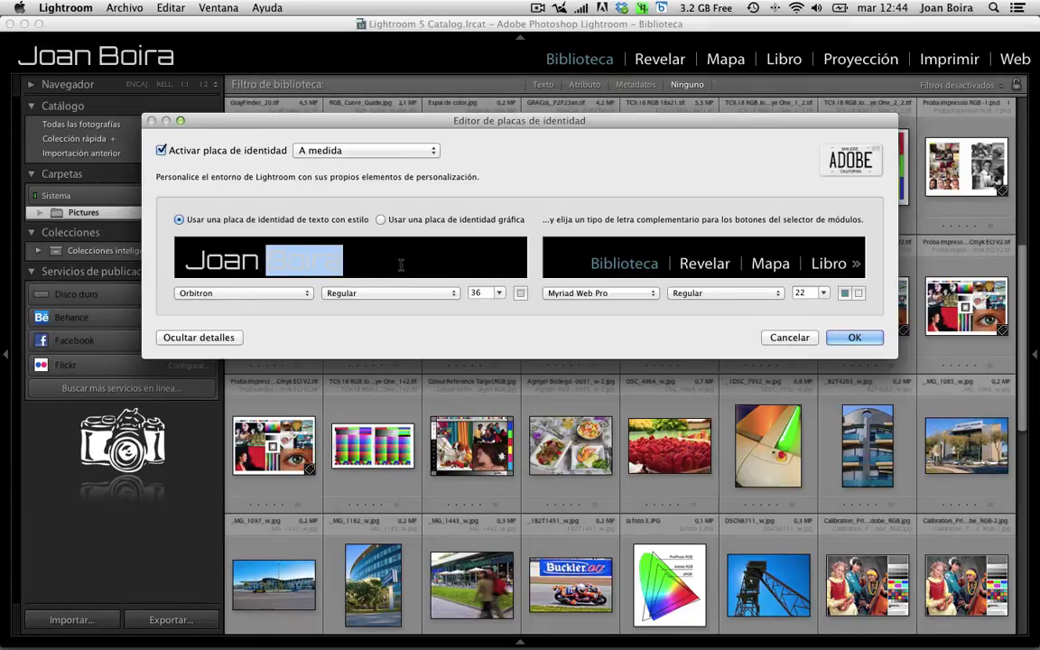
- Colour the word 'Boira' teal and set the active module label colour to dark navy
click(520, 293)
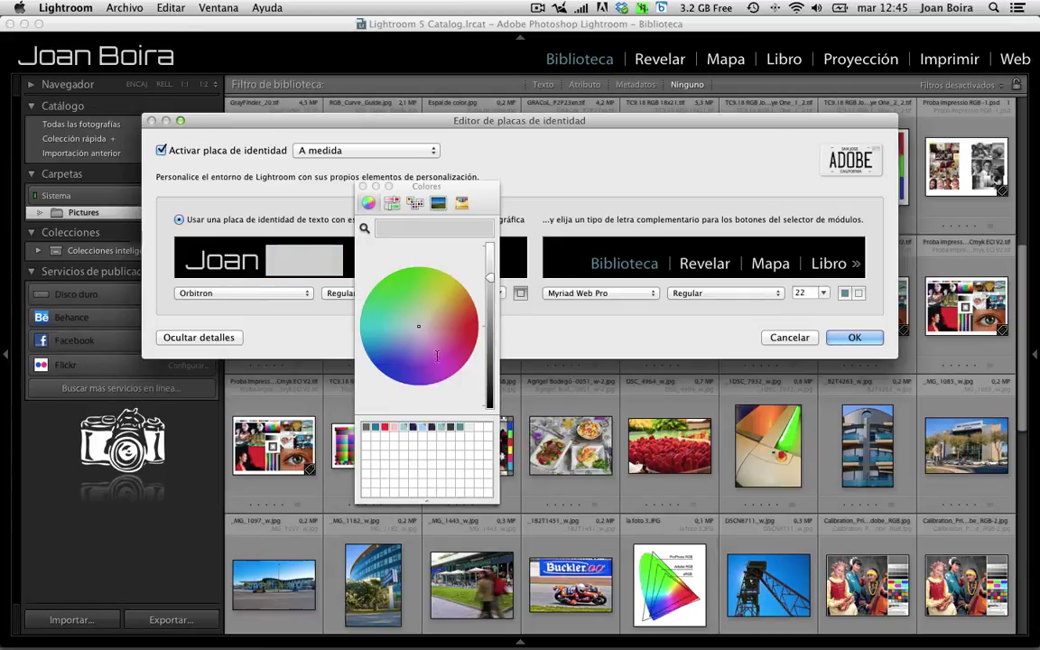
click(458, 427)
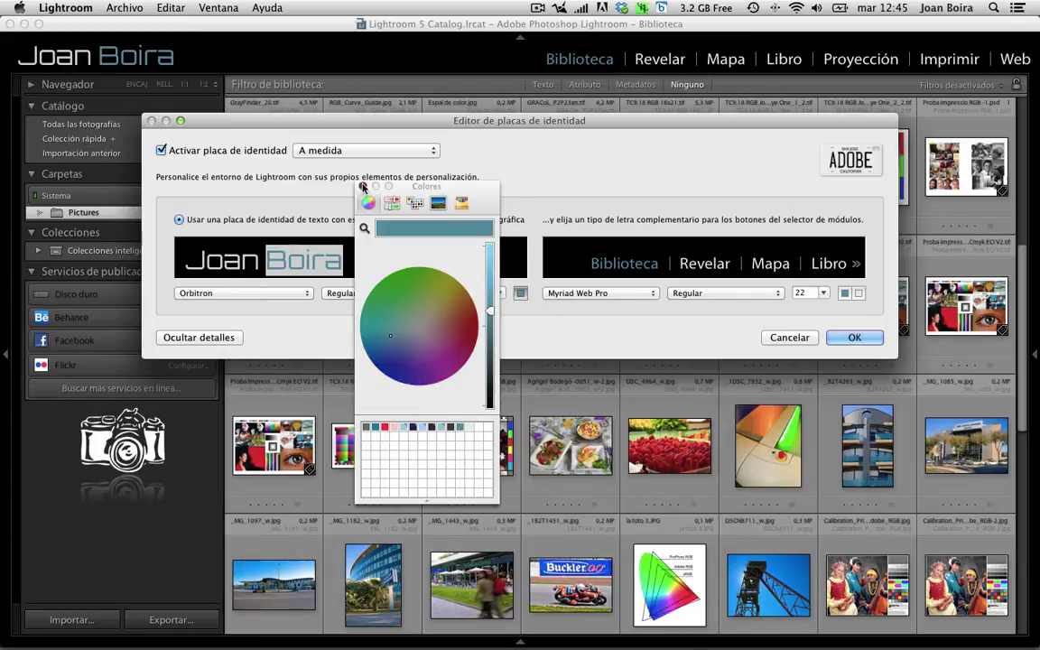
click(363, 187)
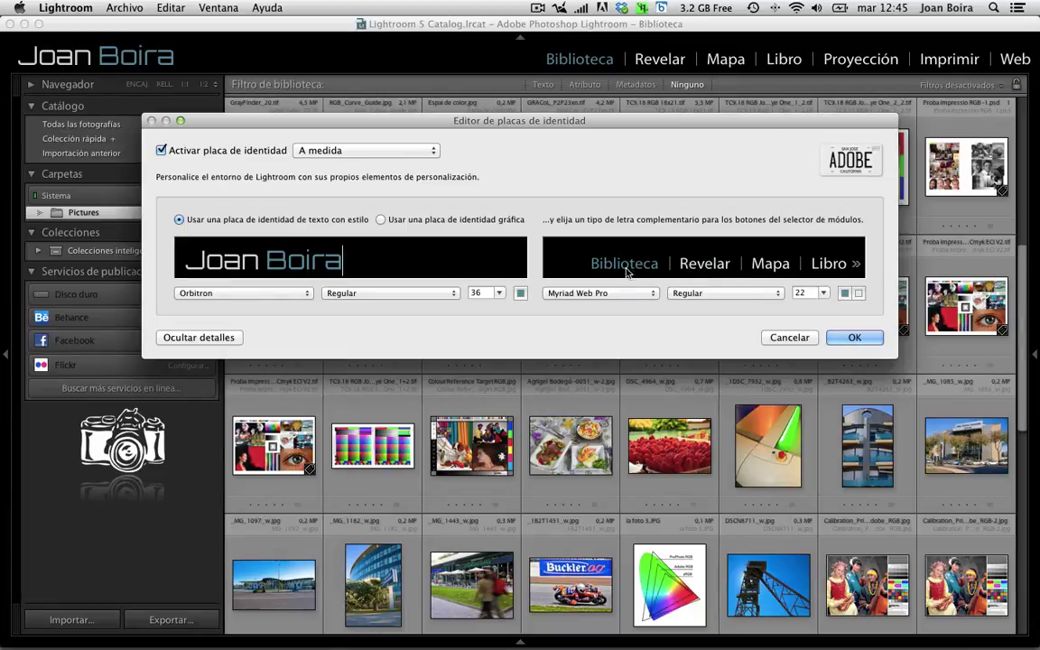
click(845, 293)
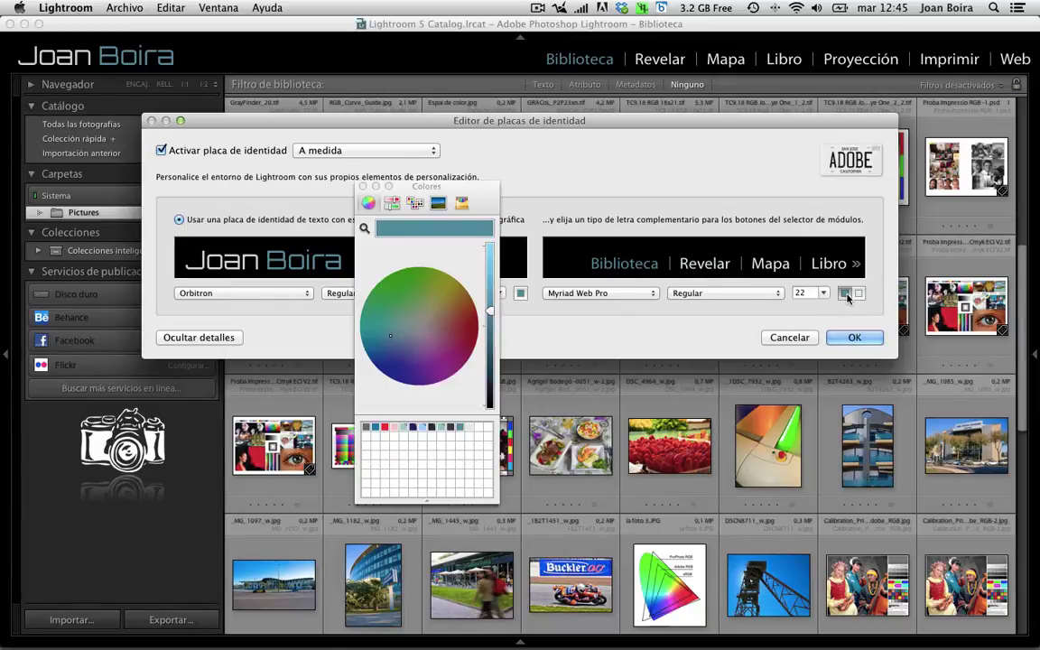
click(413, 427)
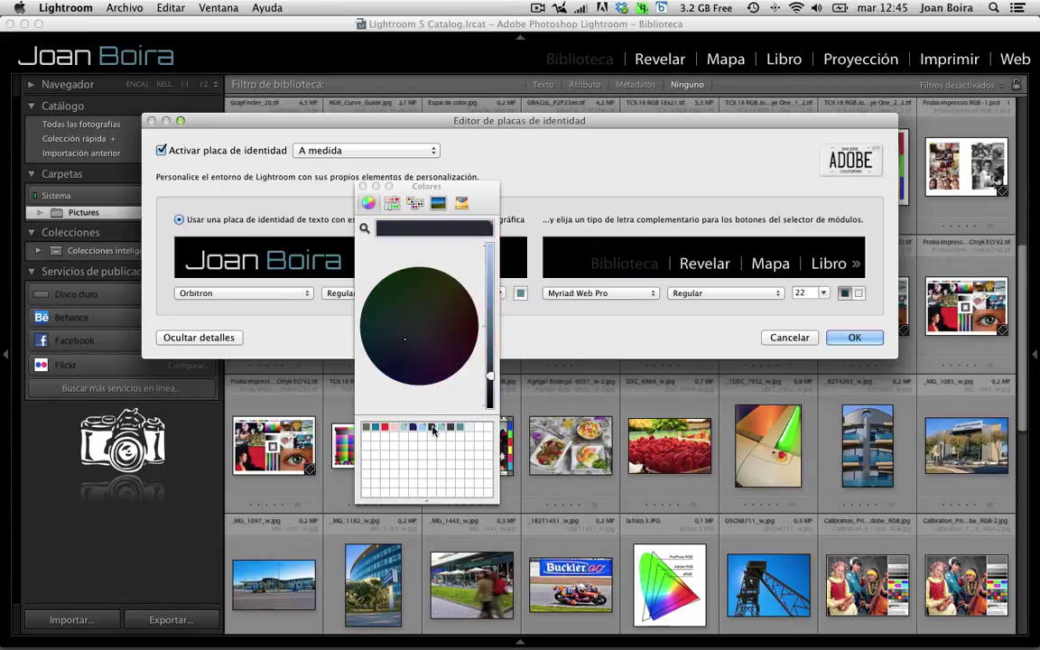
- Set the active module label colour to blue-grey after briefly trying red
click(858, 293)
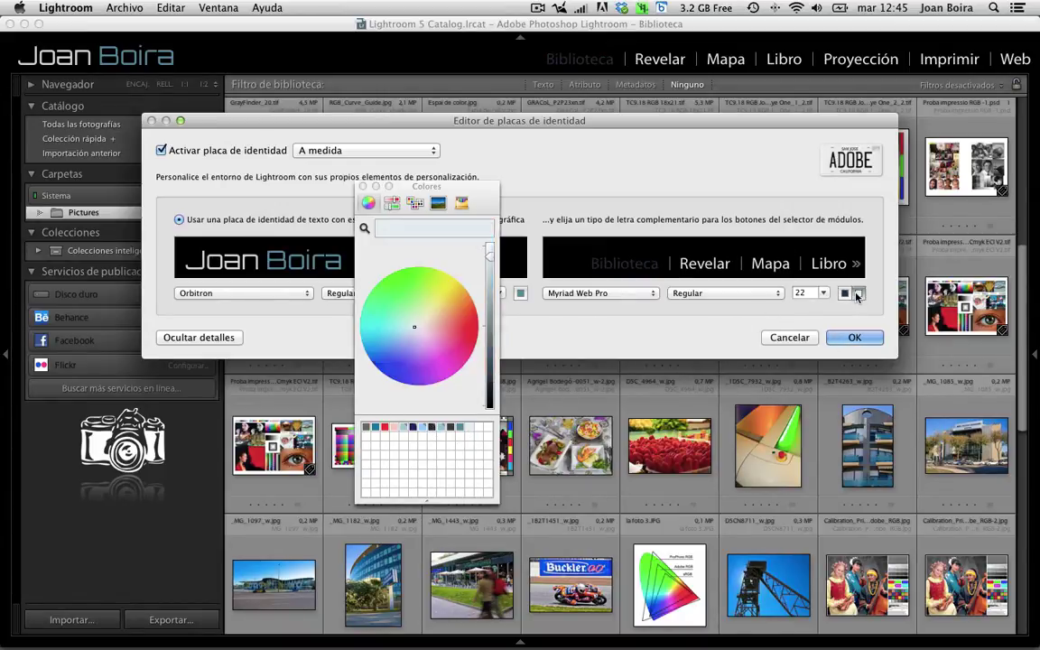
click(386, 427)
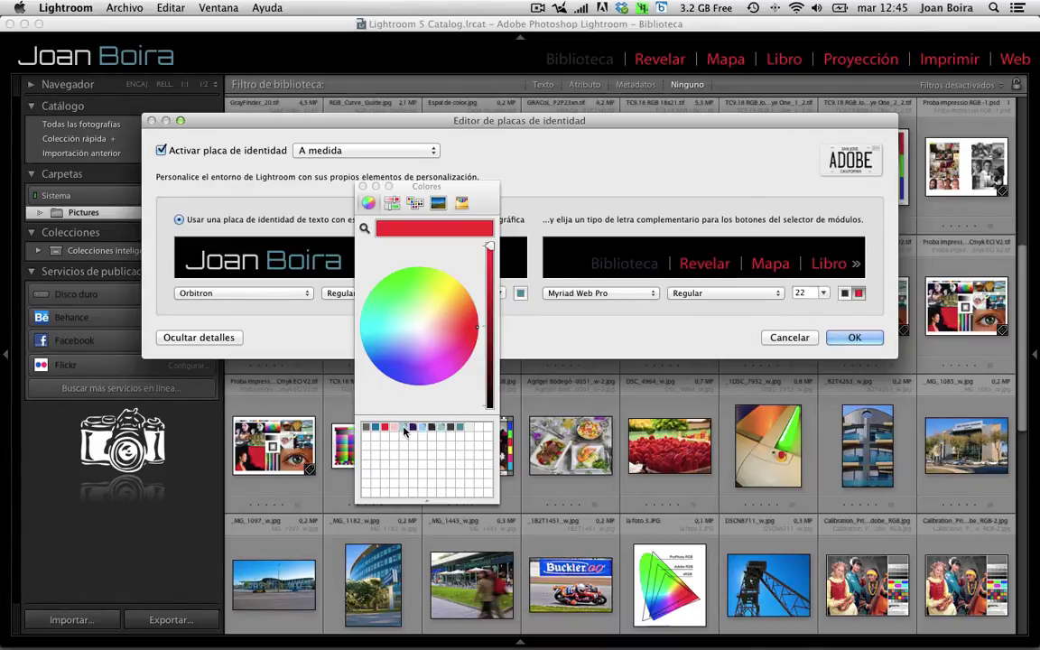
click(846, 294)
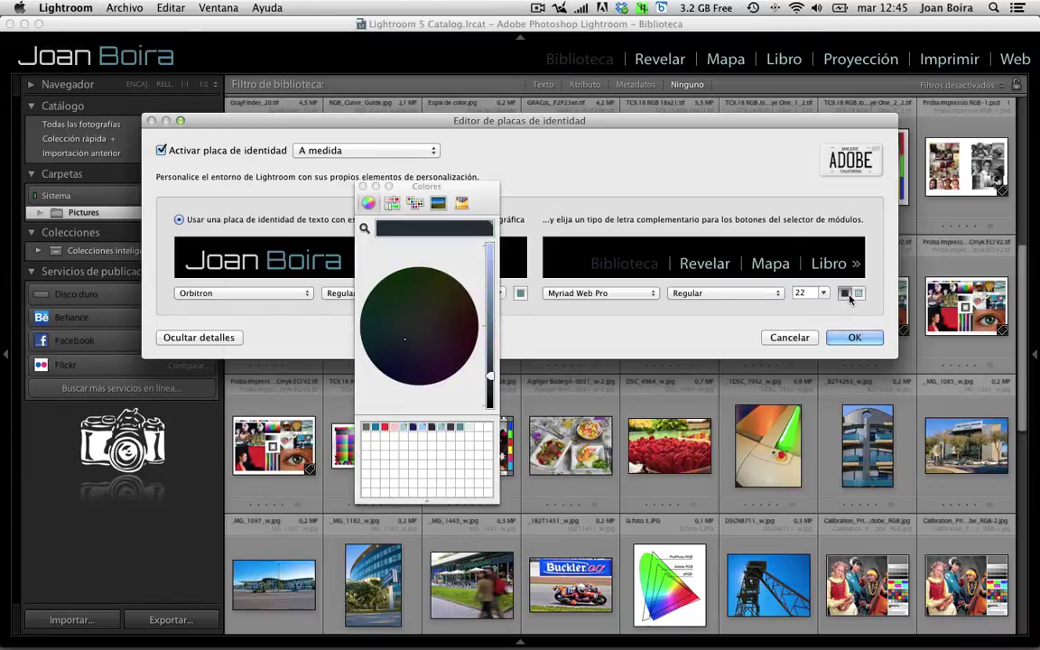
click(390, 335)
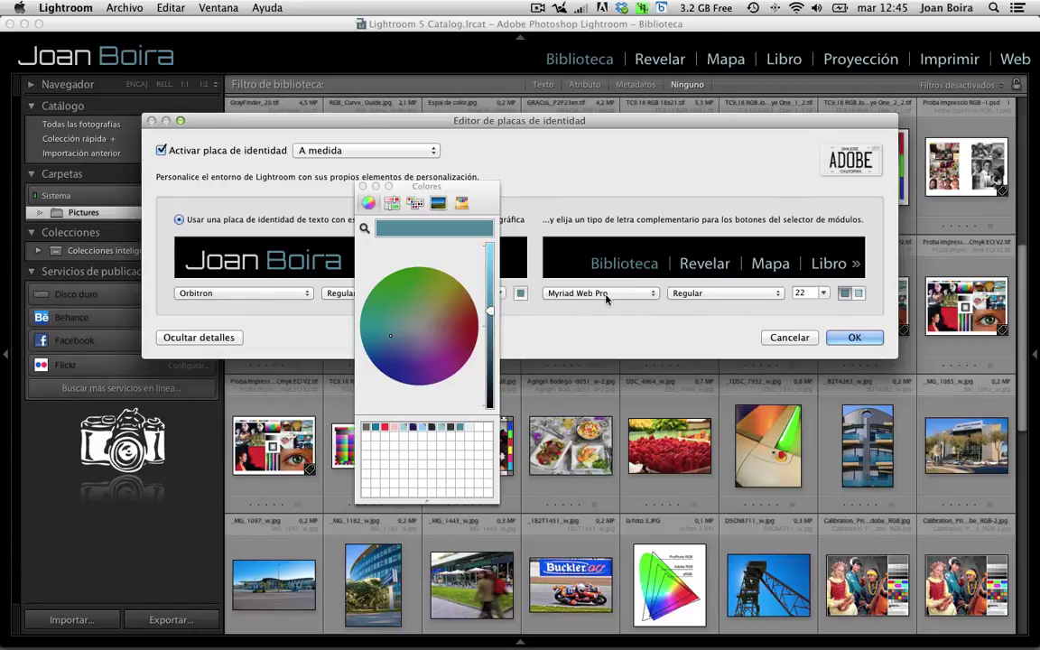
- Make the inactive module labels near-white and switch to a graphical identity plate
click(858, 293)
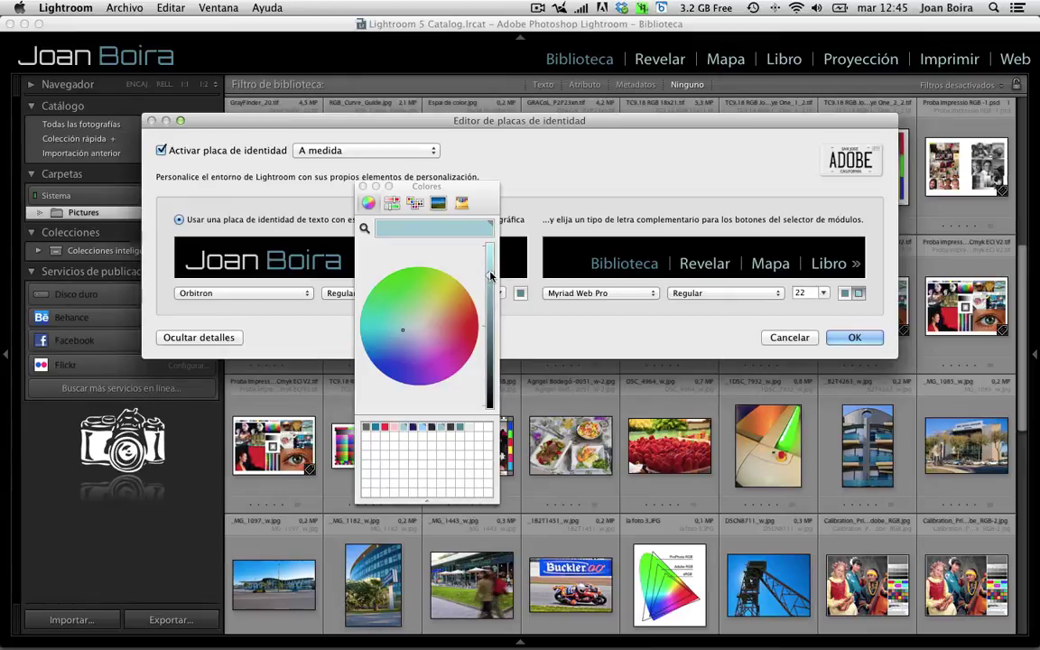
drag(490, 275, 492, 250)
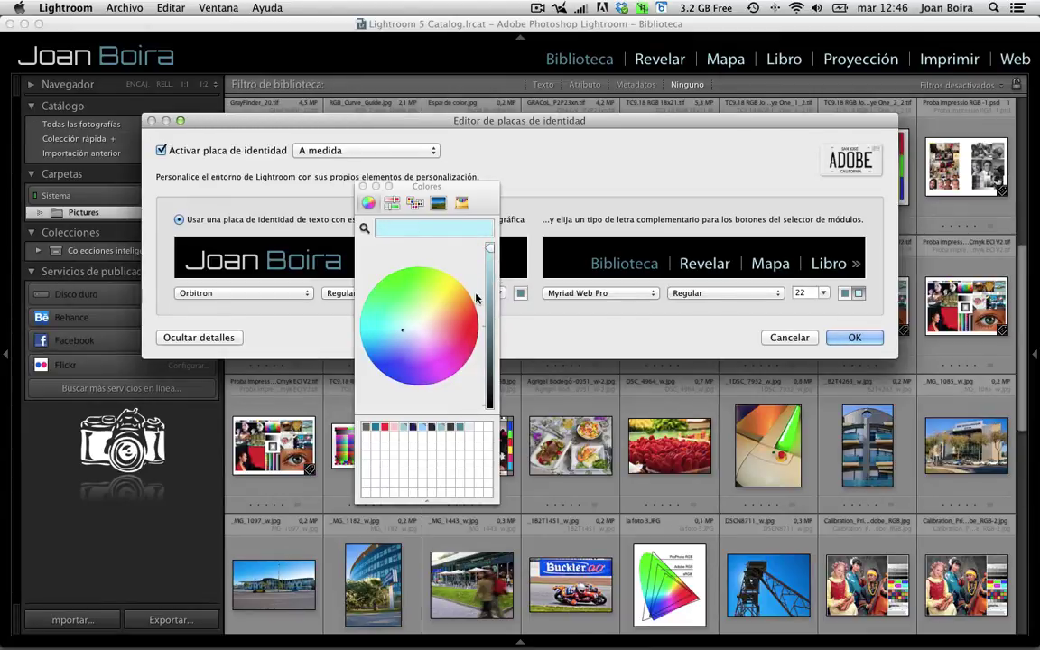
click(419, 330)
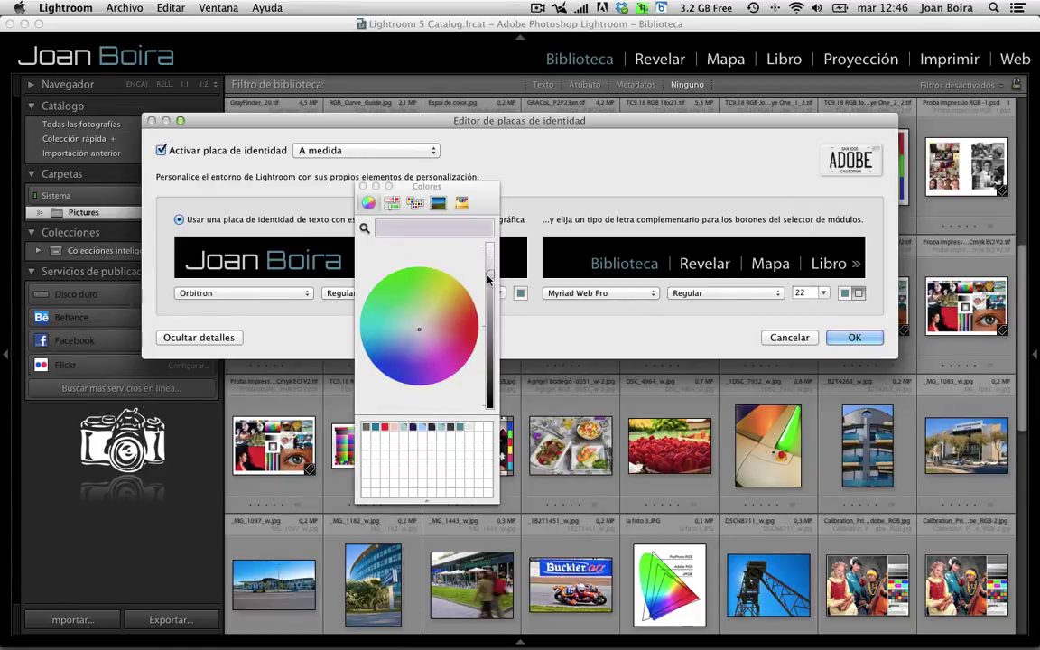
click(363, 186)
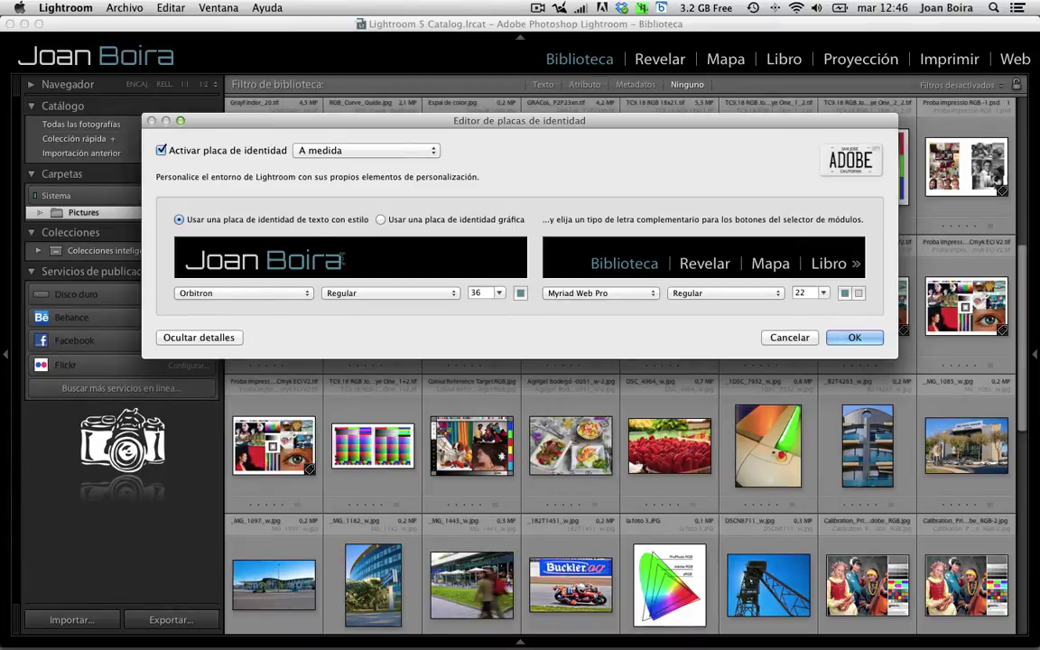
click(382, 219)
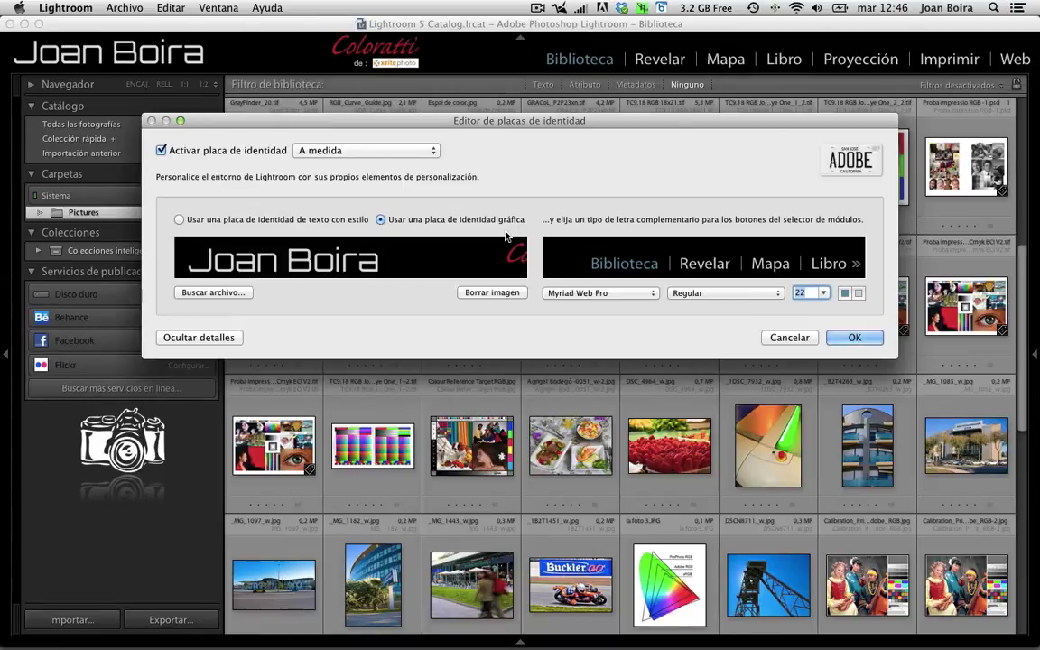
- Choose Logo_Lr_57x580.png from Escritorio > Logo Lr as the identity plate image
click(214, 292)
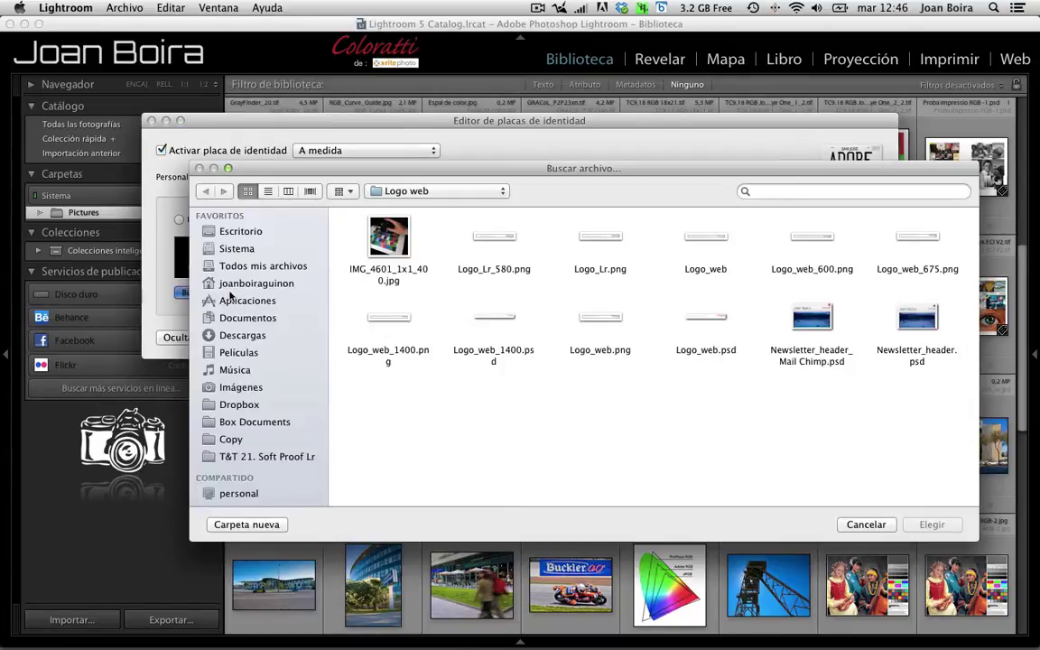
click(233, 234)
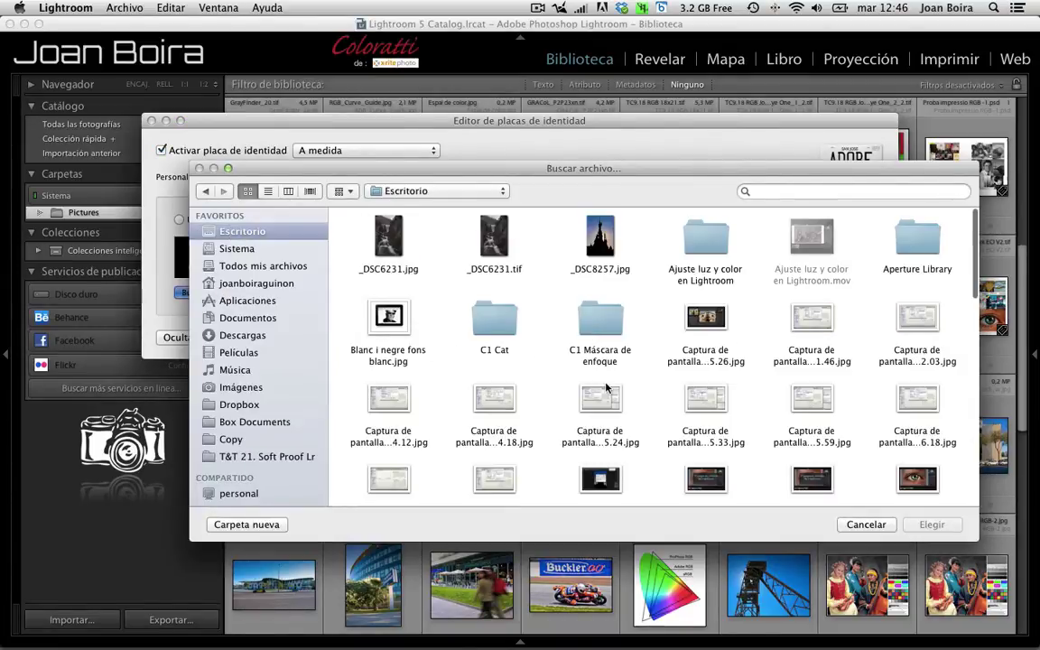
scroll(609, 388, down, 5)
scroll(607, 388, down, 10)
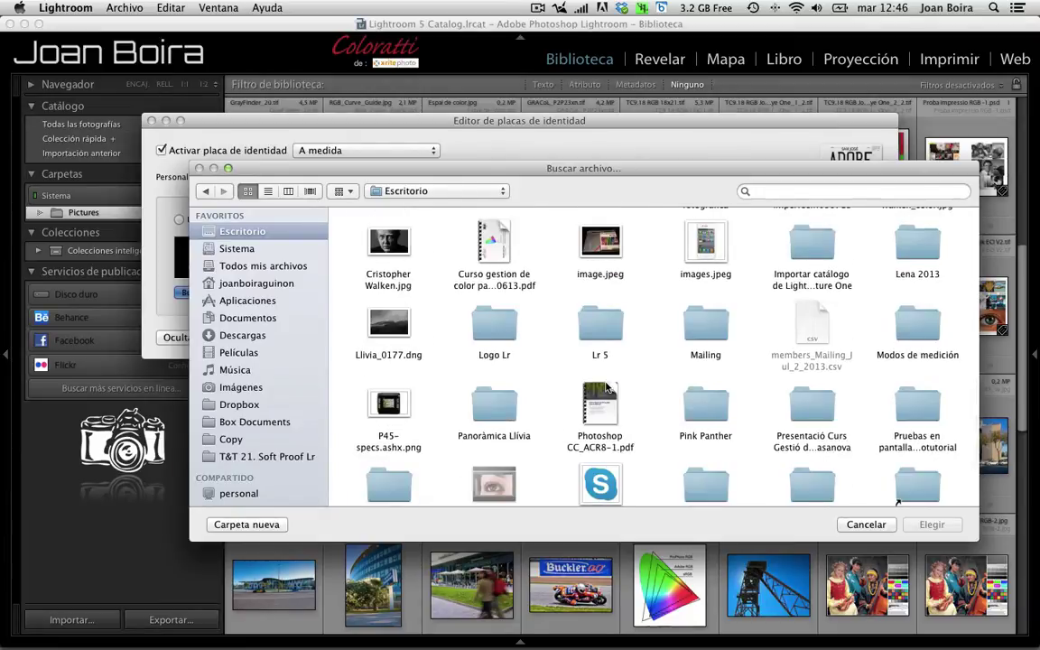
double_click(486, 329)
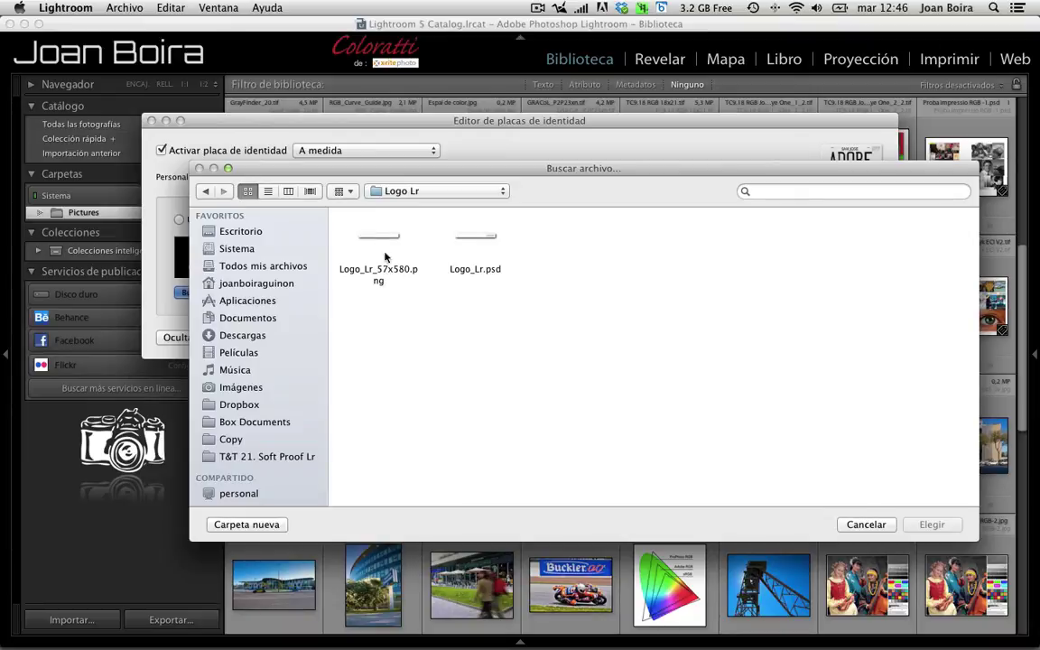
drag(331, 212, 381, 256)
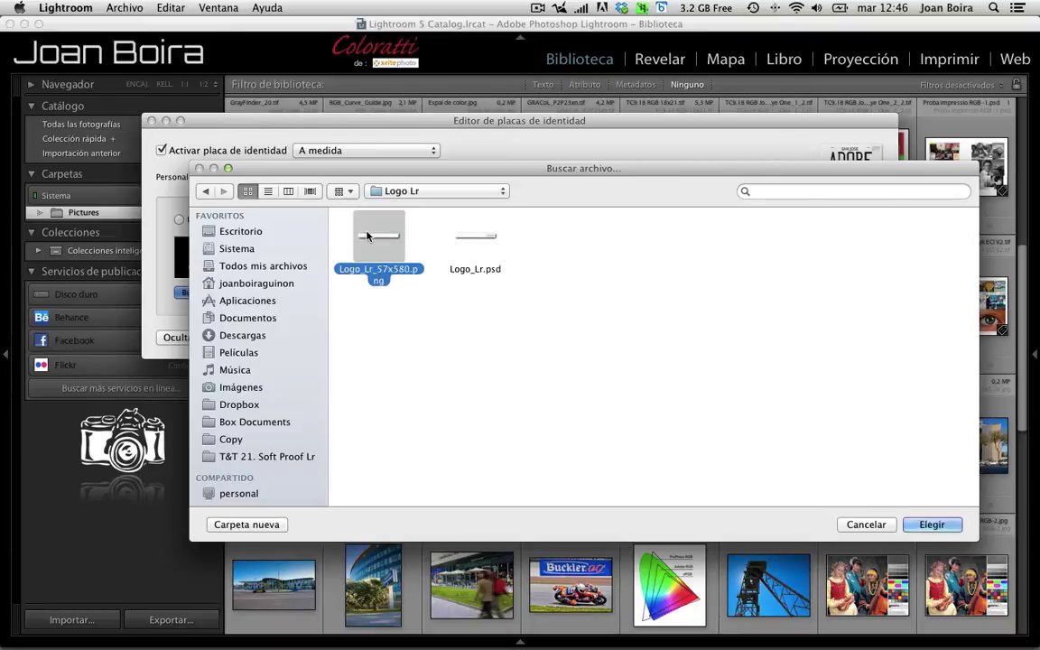
click(957, 527)
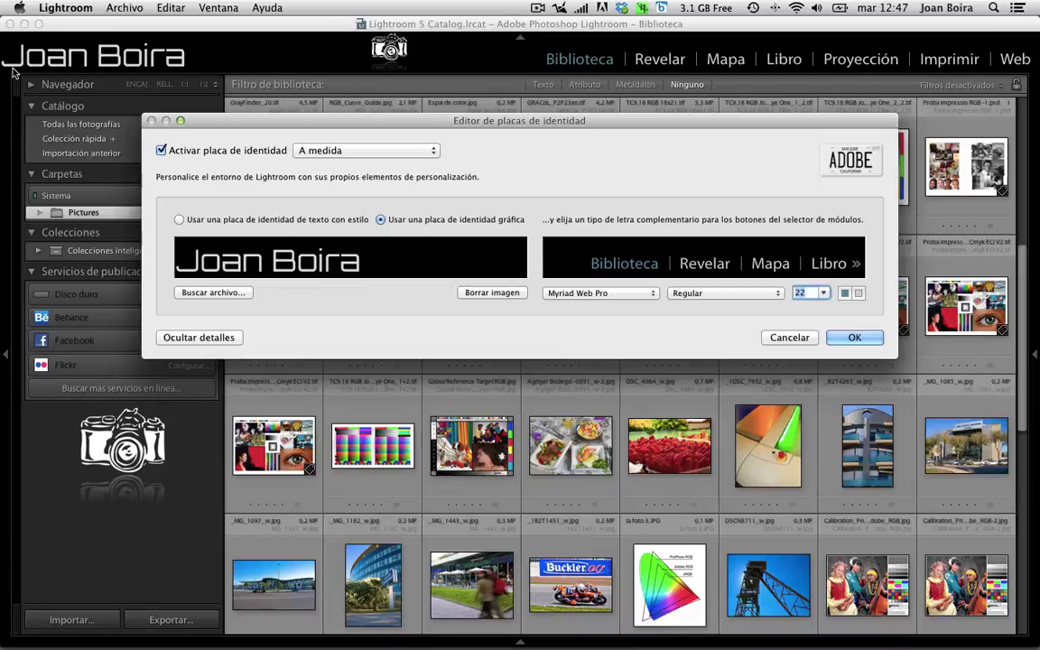
- In Photoshop, show the dark Capa 1 background and nudge the name text right three times
key(super+Tab)
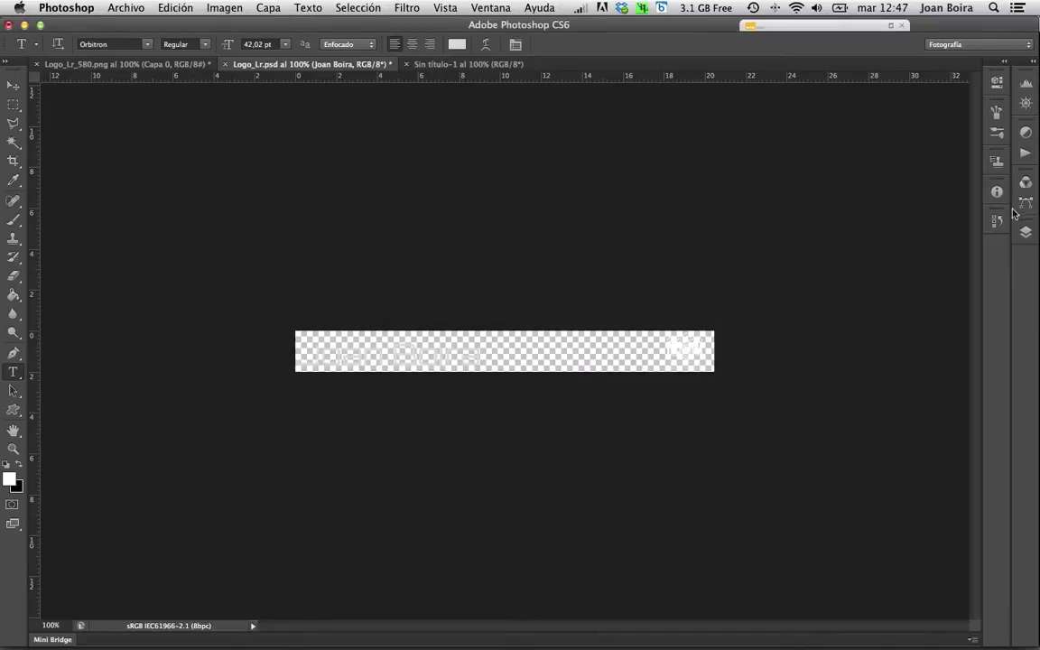
click(1026, 232)
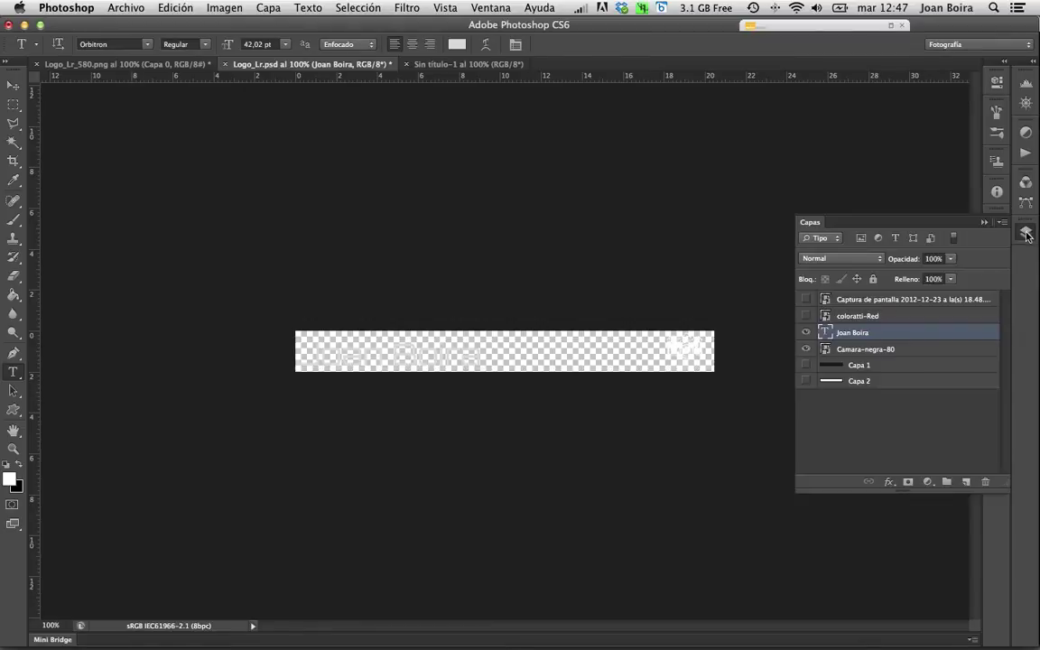
click(807, 365)
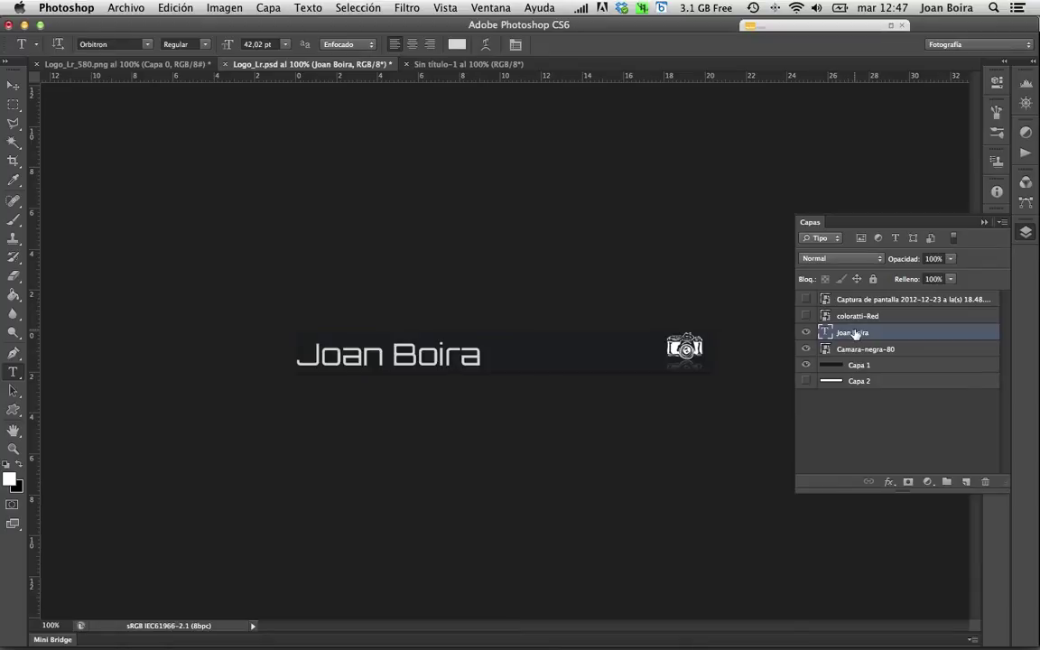
key(v)
key(Right)
key(Right)
key(Right)
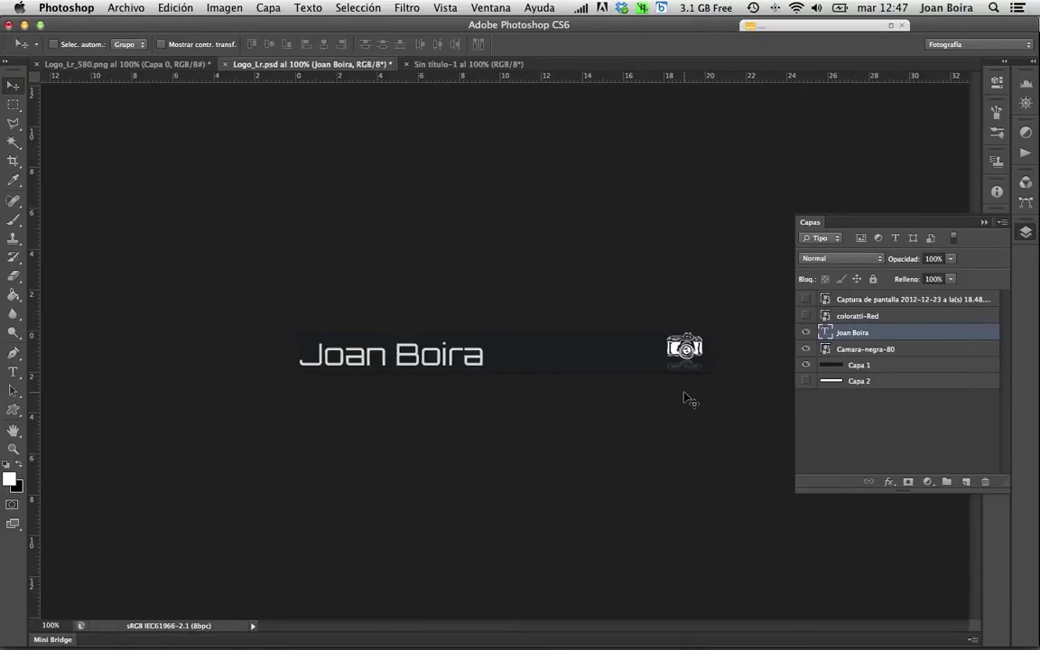
key(Right)
key(Right)
key(Right)
key(Right)
key(Right)
key(Right)
key(Right)
key(Right)
key(Right)
key(Right)
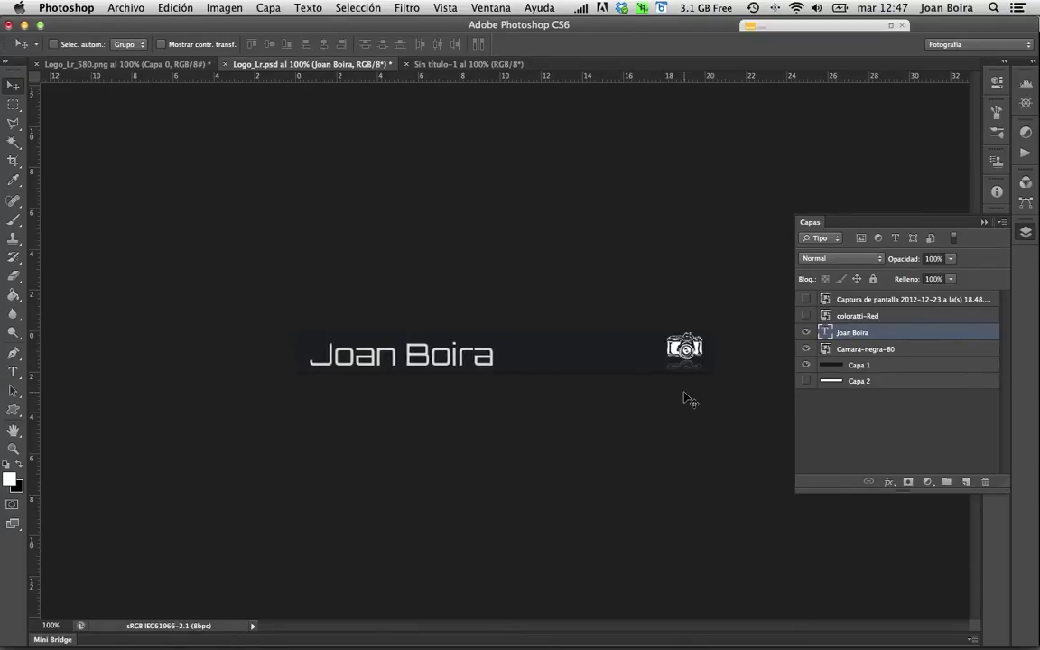
key(Right)
key(Right)
key(Right)
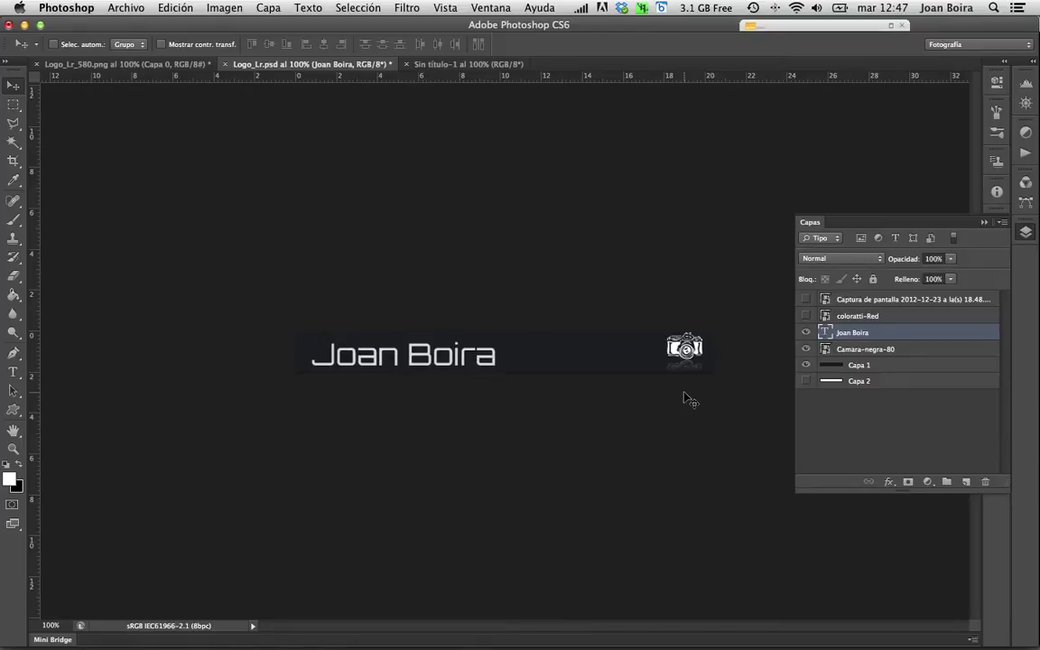
- Collapse the layers list and start a PNG Save As, cancelling at the PNG options
click(742, 422)
key(ctrl+shift+s)
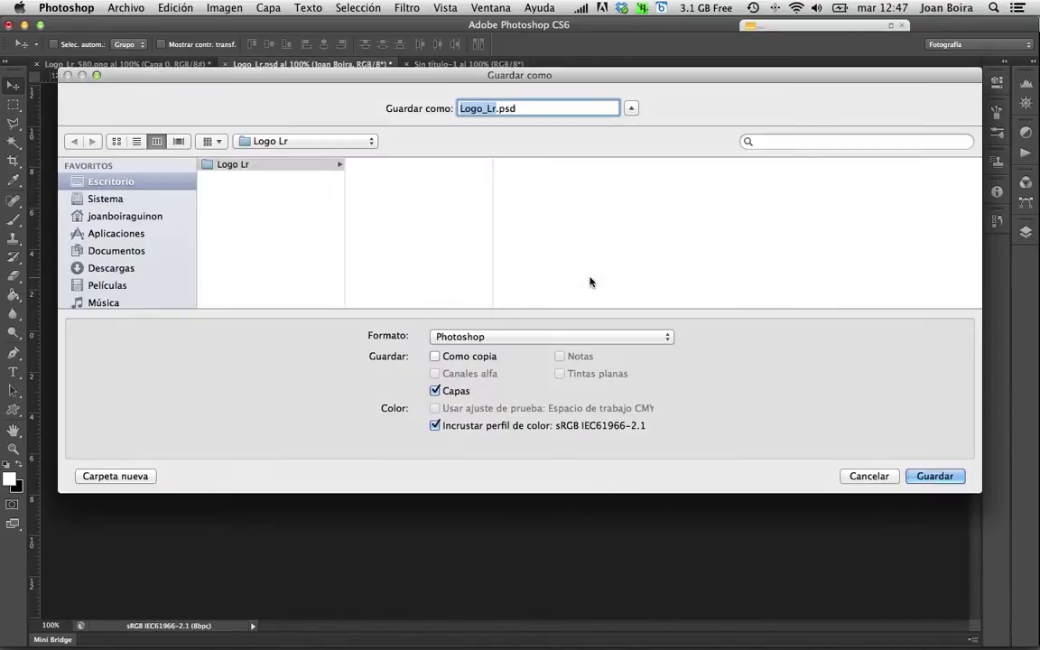
click(666, 336)
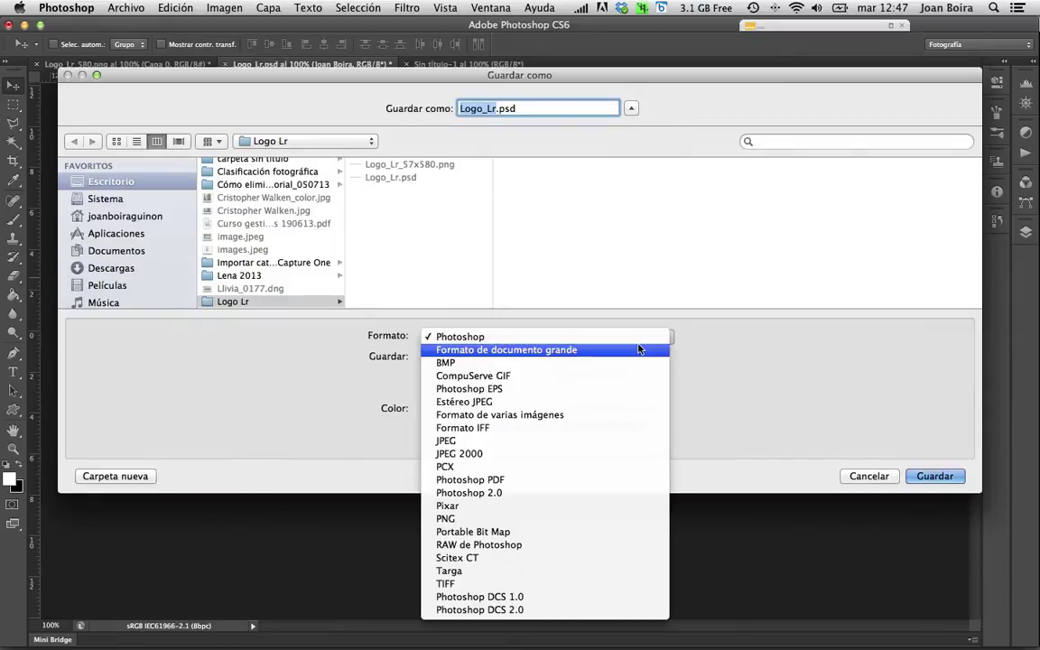
click(591, 518)
click(935, 476)
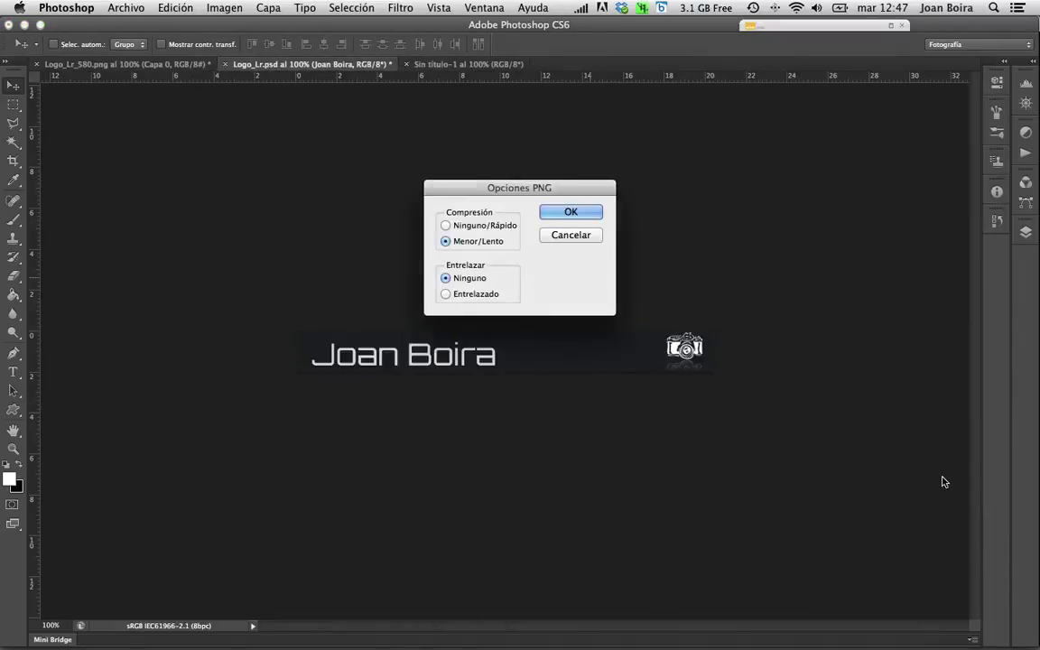
click(564, 238)
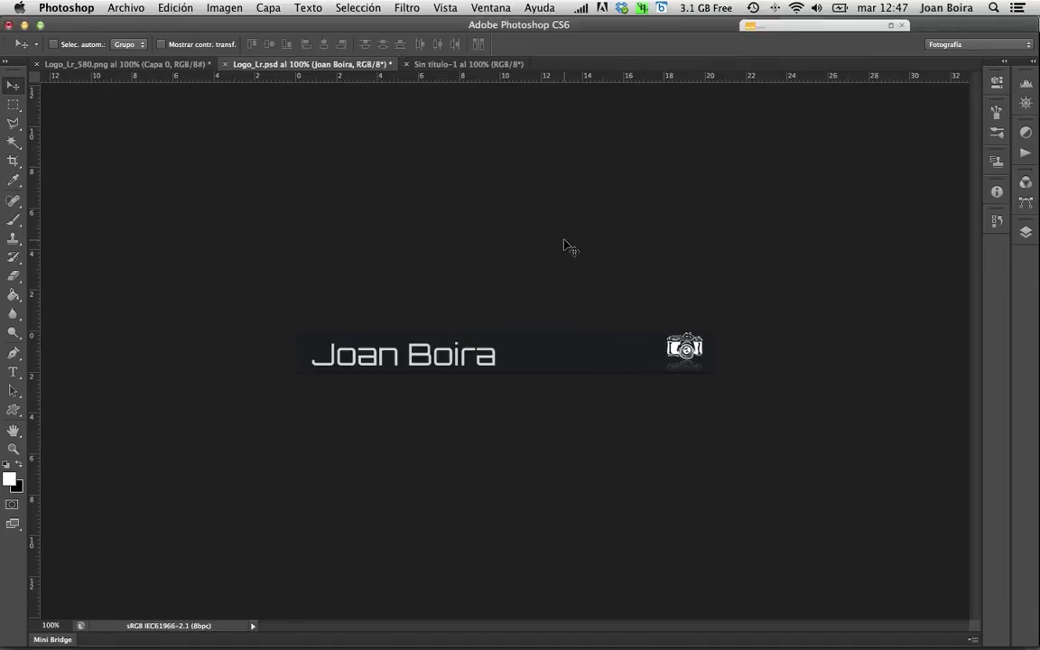
- Save the logo as PNG over Logo_Lr_57x580.png, confirming the replacement
key(ctrl+shift+s)
click(403, 165)
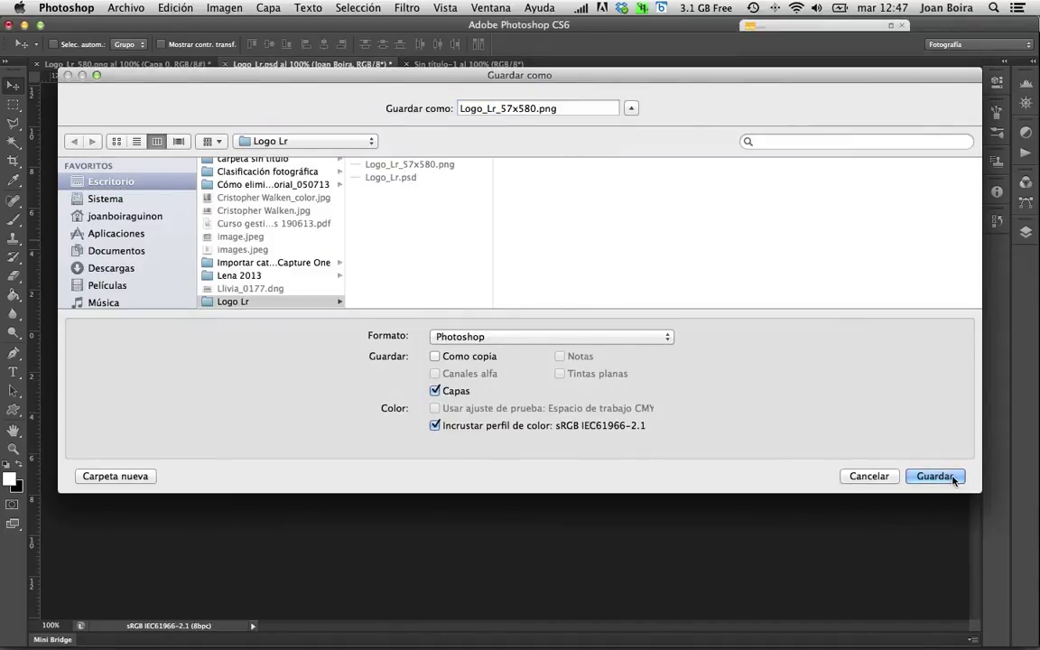
click(490, 336)
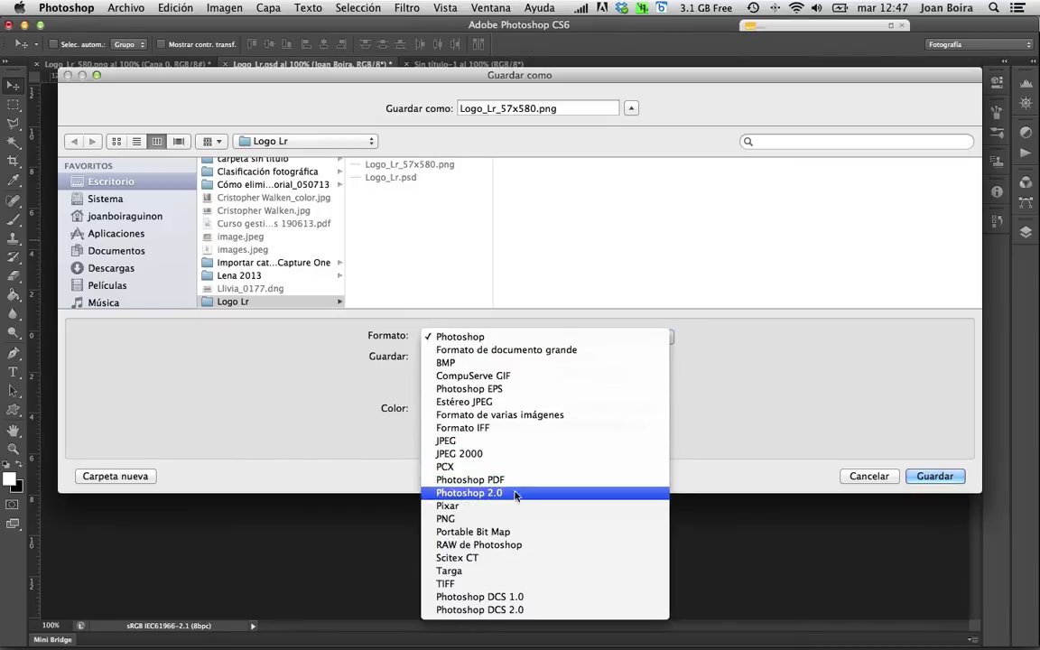
click(532, 519)
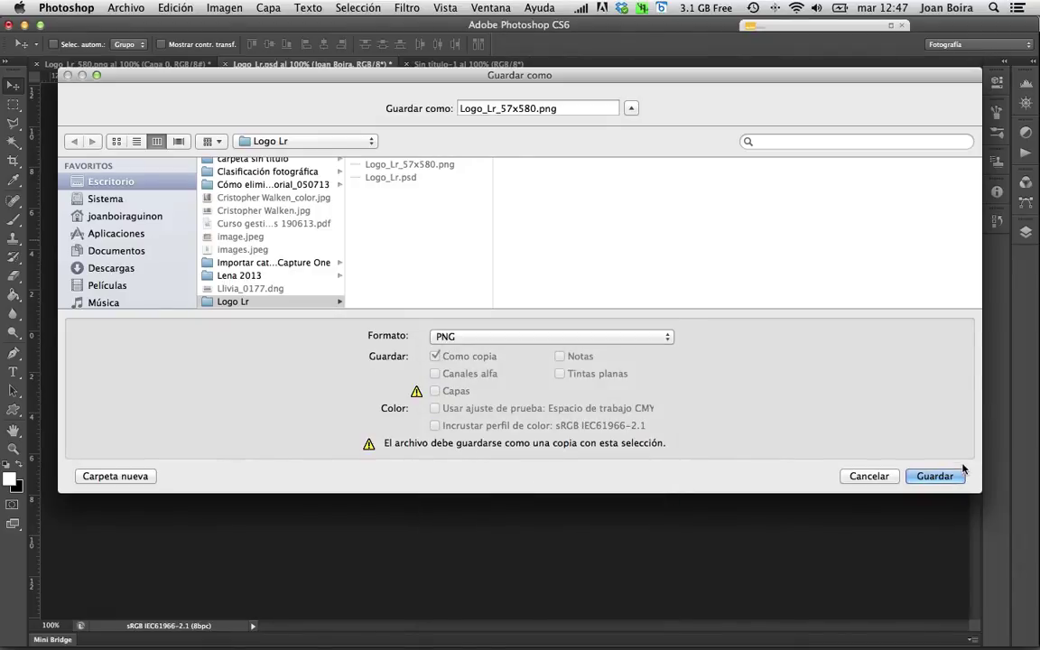
click(934, 476)
click(615, 171)
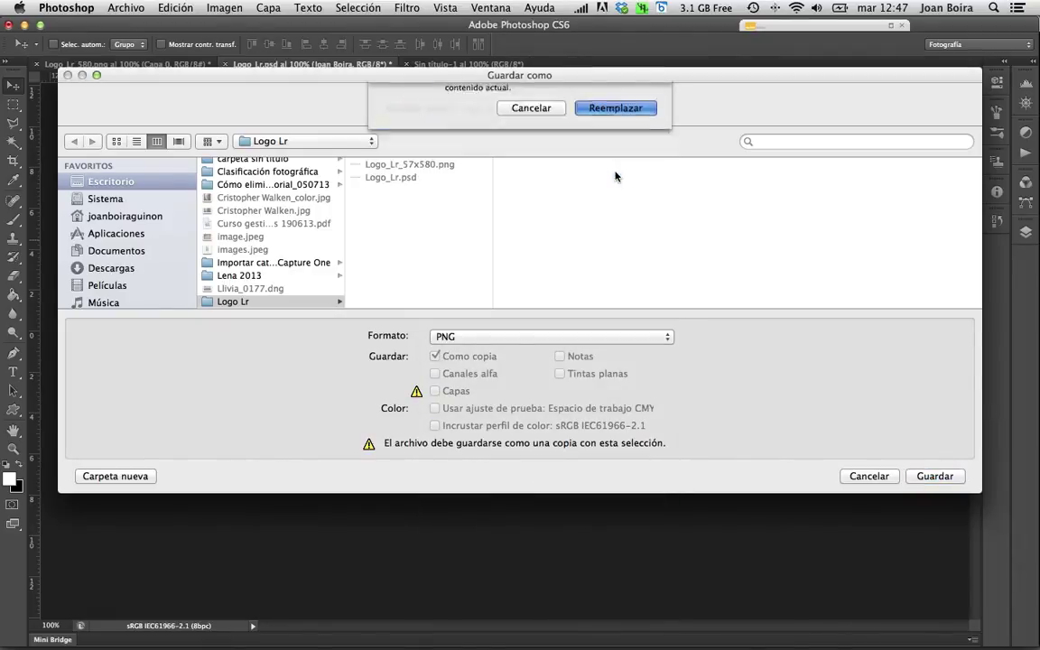
click(571, 213)
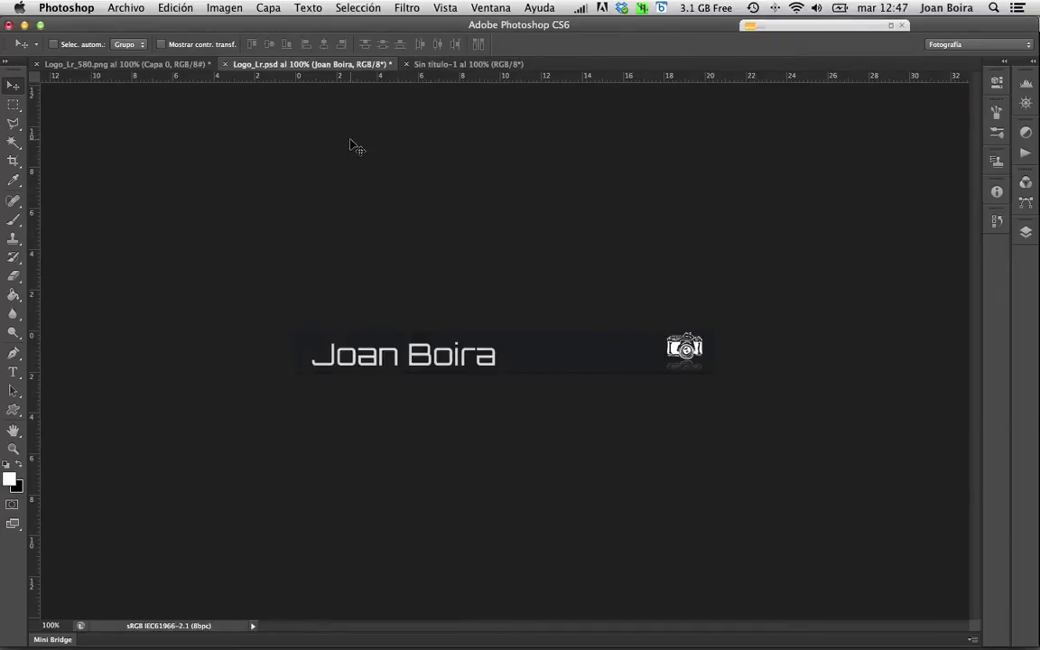
- In Lightroom, select Logo_Lr_57x580.png in the Logo Lr folder, then return to Photoshop
key(super+Tab)
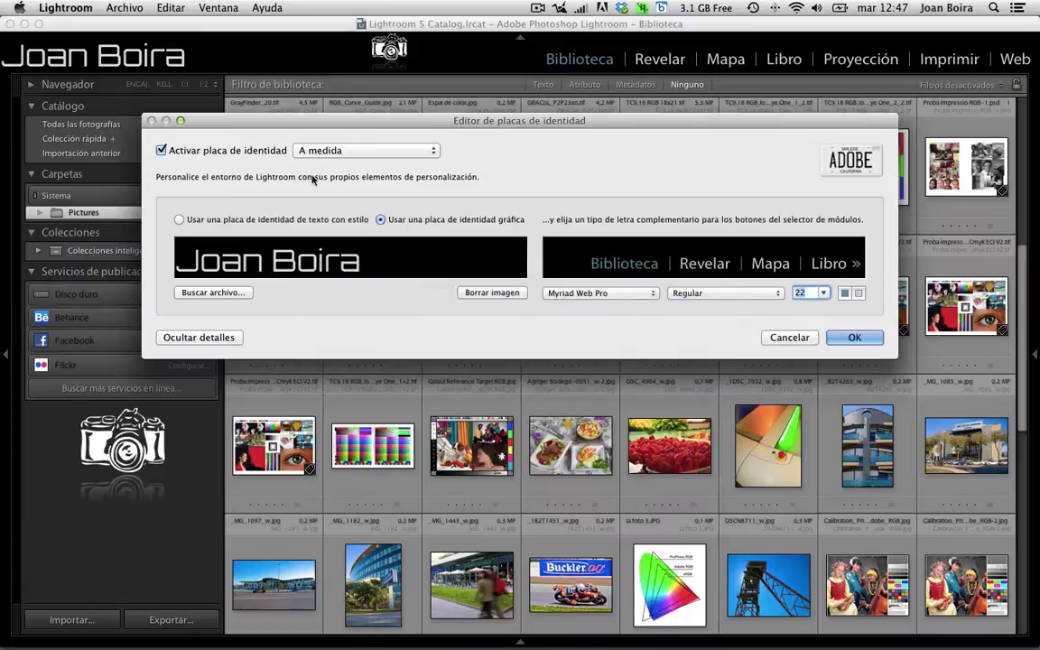
click(216, 292)
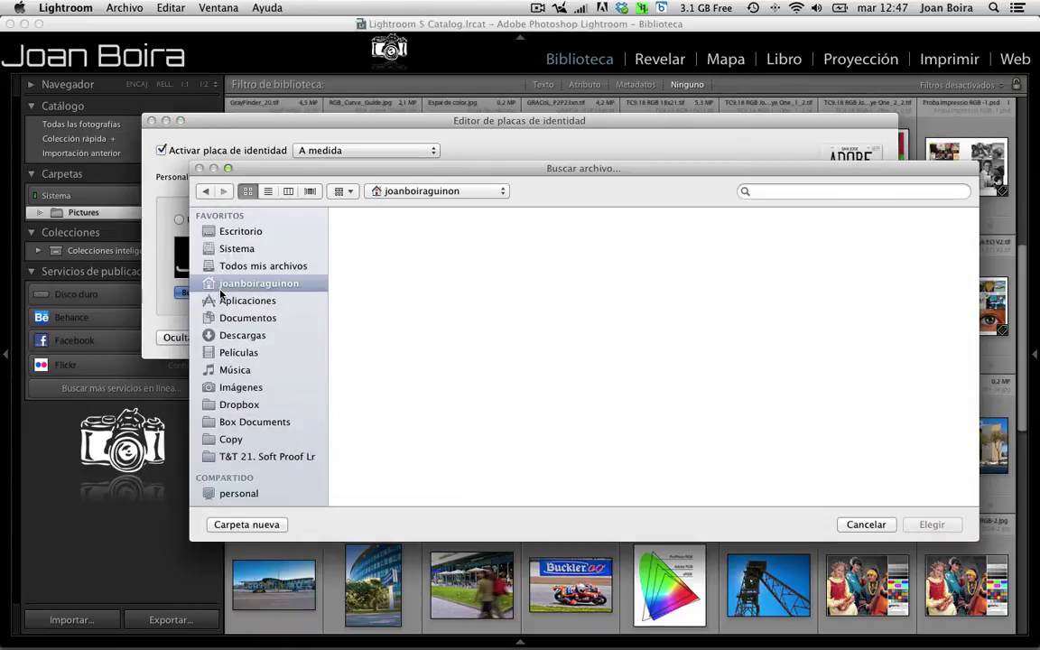
click(207, 193)
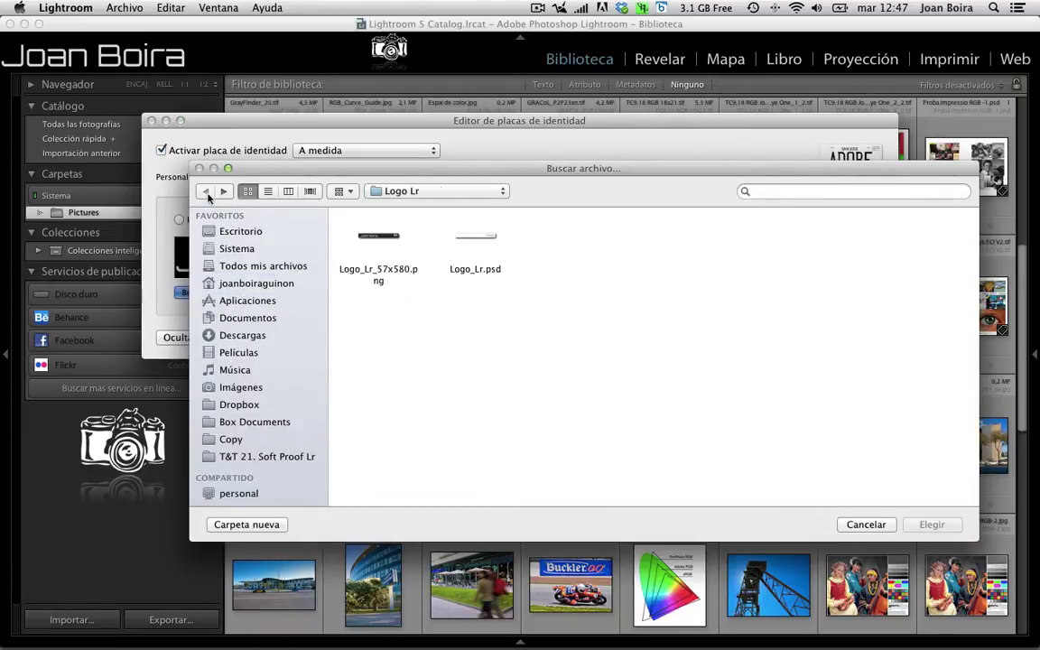
click(391, 240)
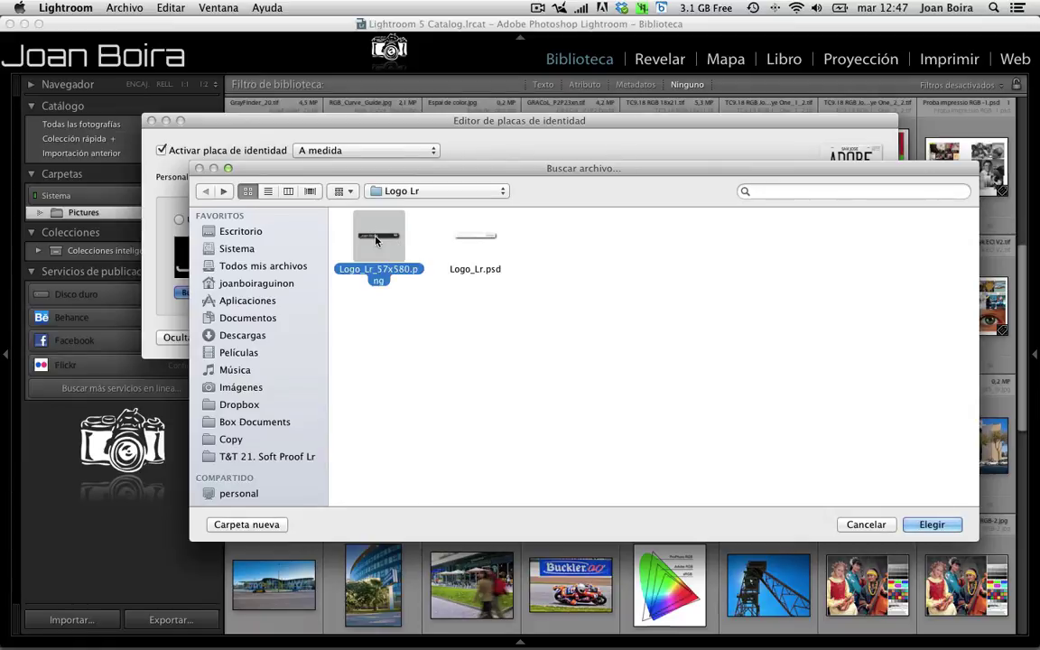
key(super+Tab)
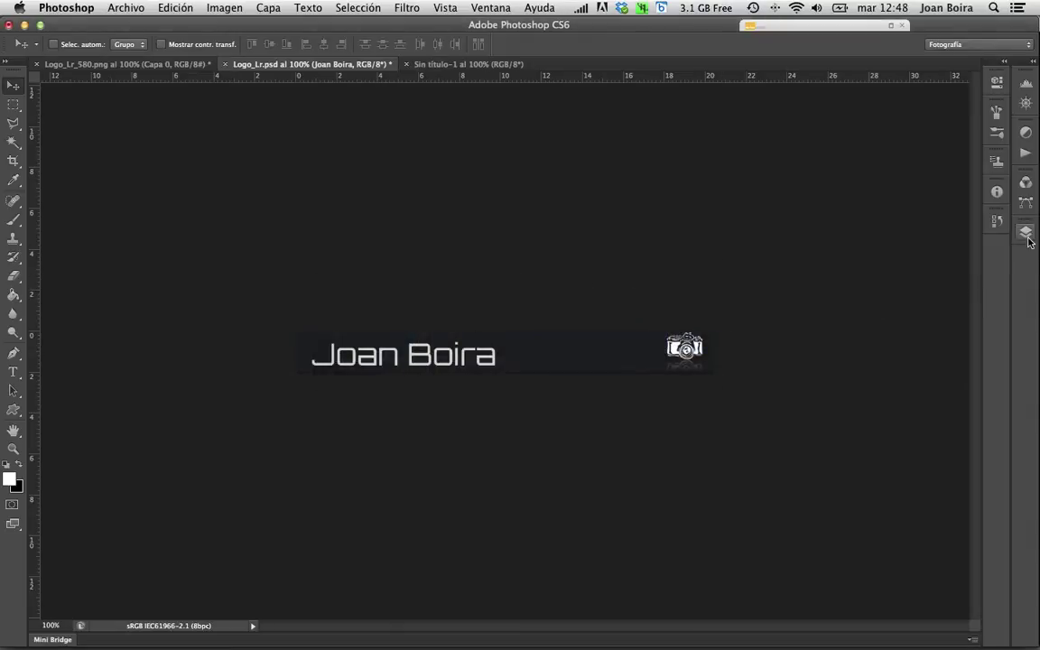
- Hide Capa 1 and resave the transparent logo as PNG, replacing Logo_Lr_57x580.png
click(1025, 231)
click(807, 365)
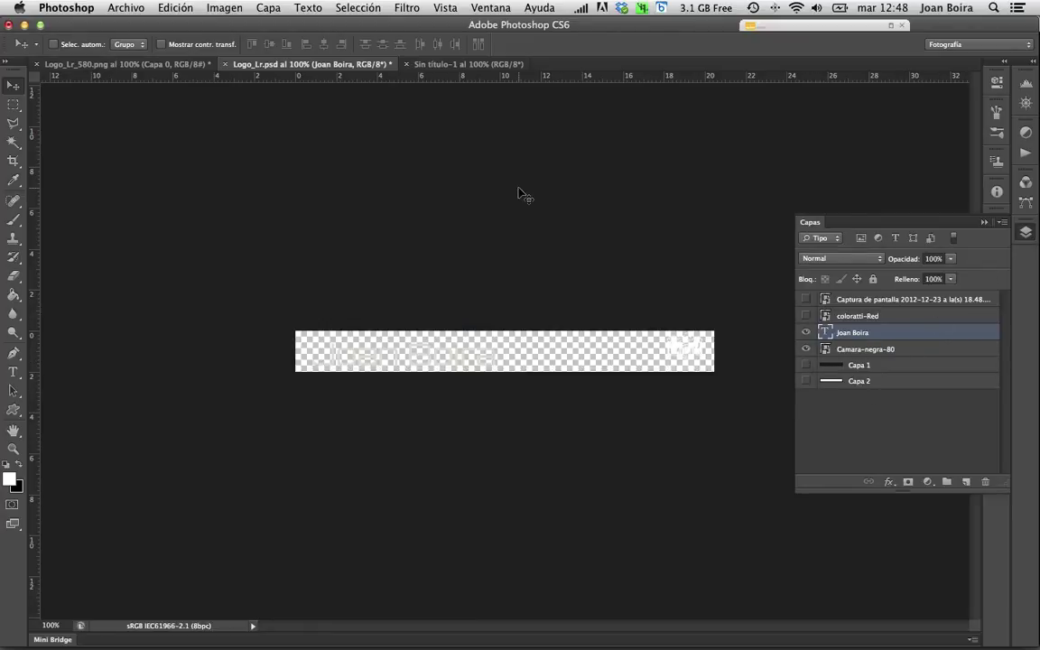
key(super+shift+s)
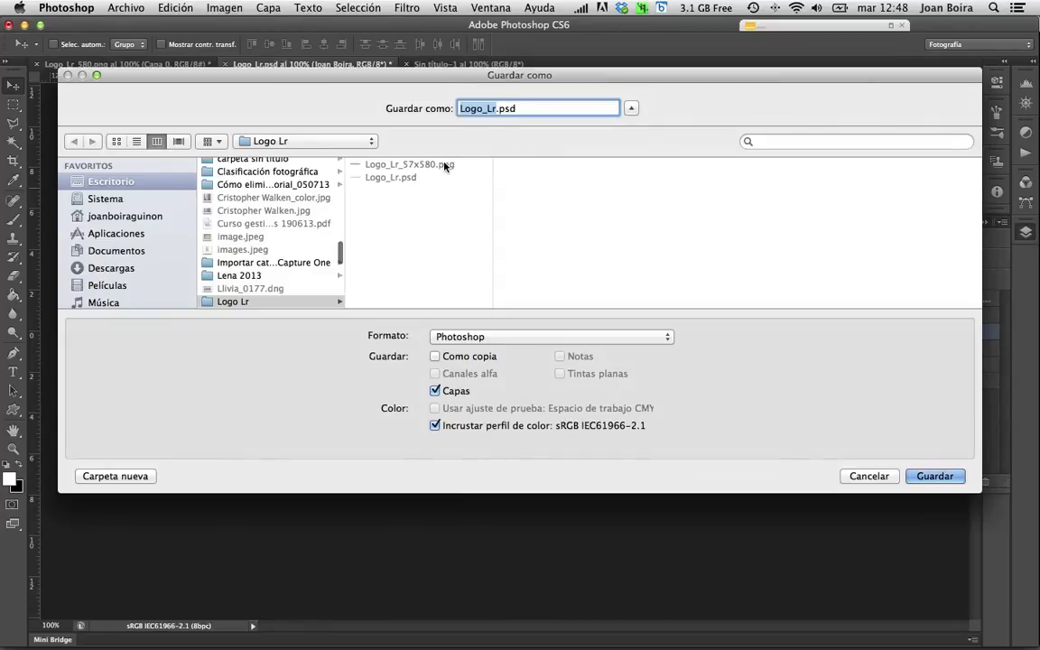
click(424, 164)
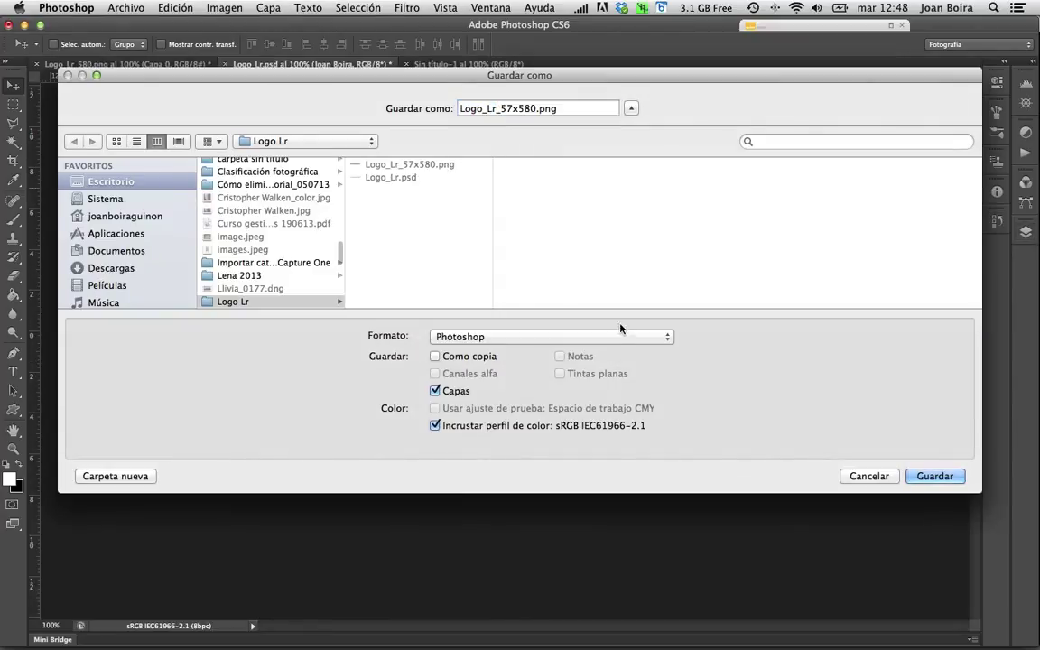
click(494, 338)
click(531, 518)
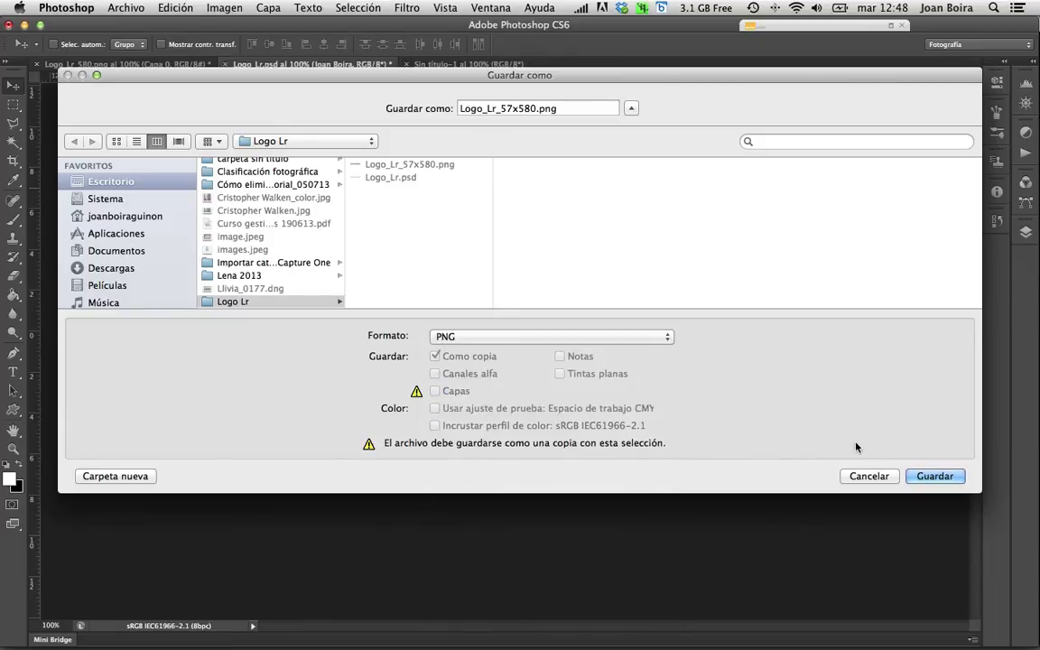
click(934, 476)
click(578, 168)
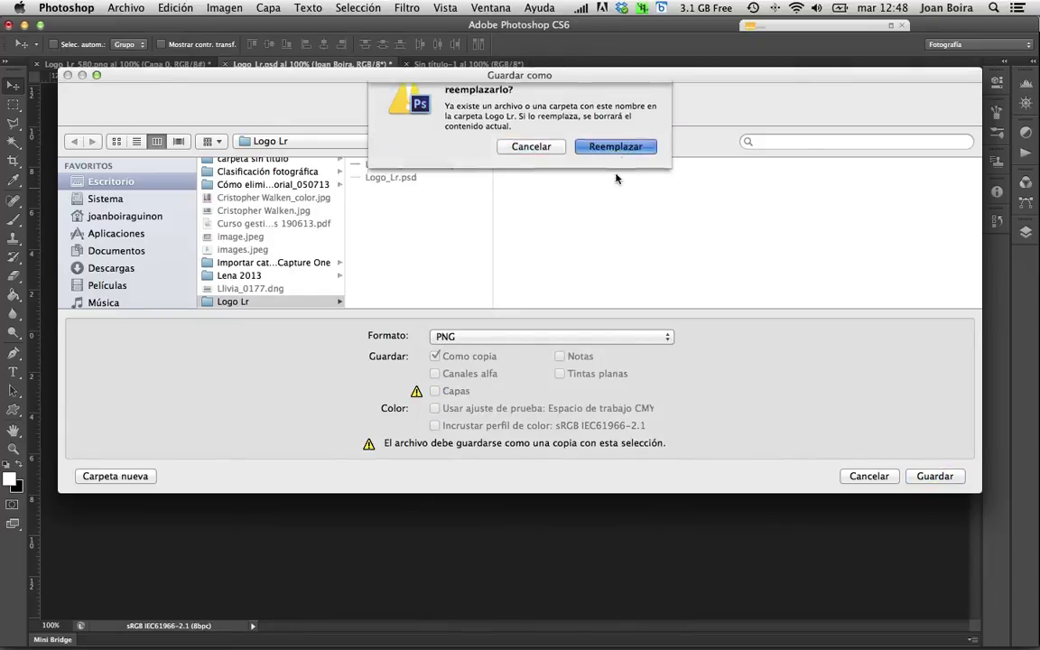
click(569, 211)
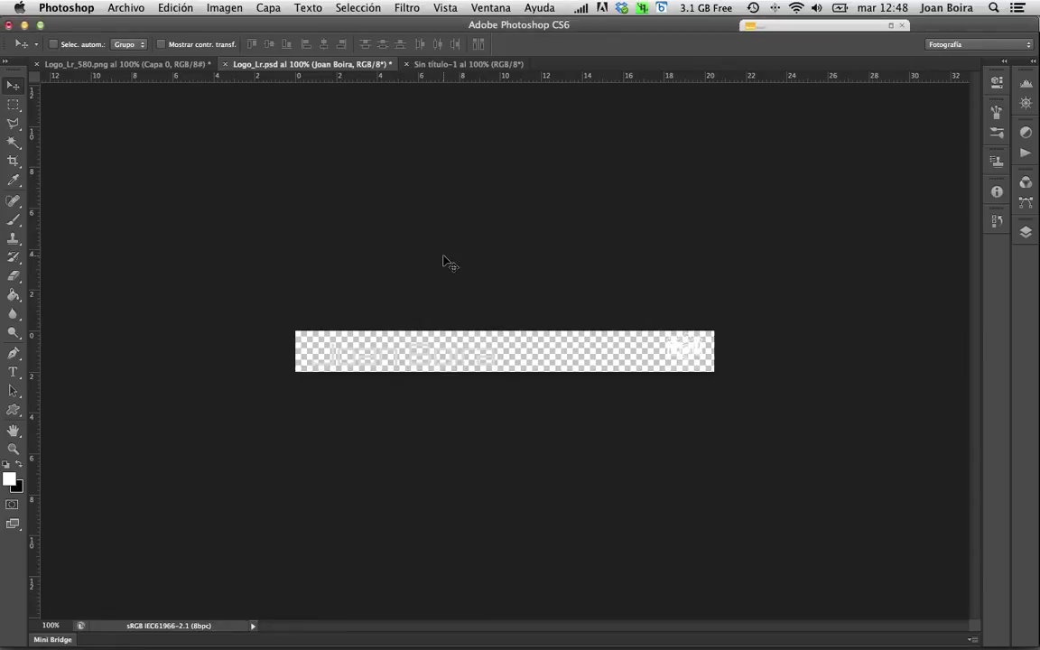
key(super+Tab)
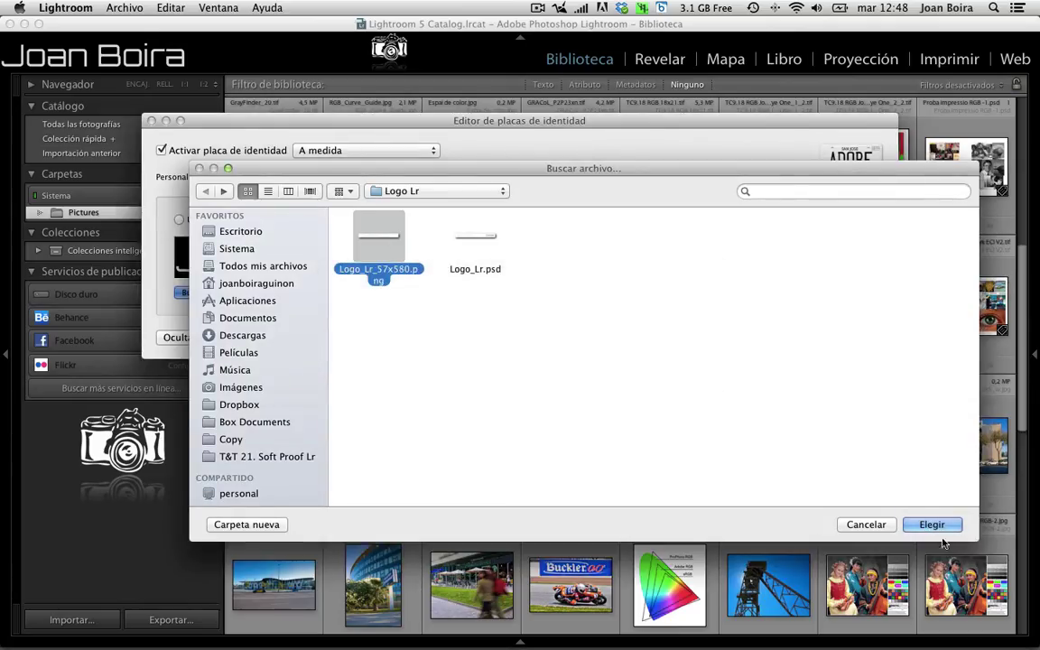
- Confirm the transparent Logo_Lr_57x580.png as the graphical plate and OK the identity plate editor
click(933, 525)
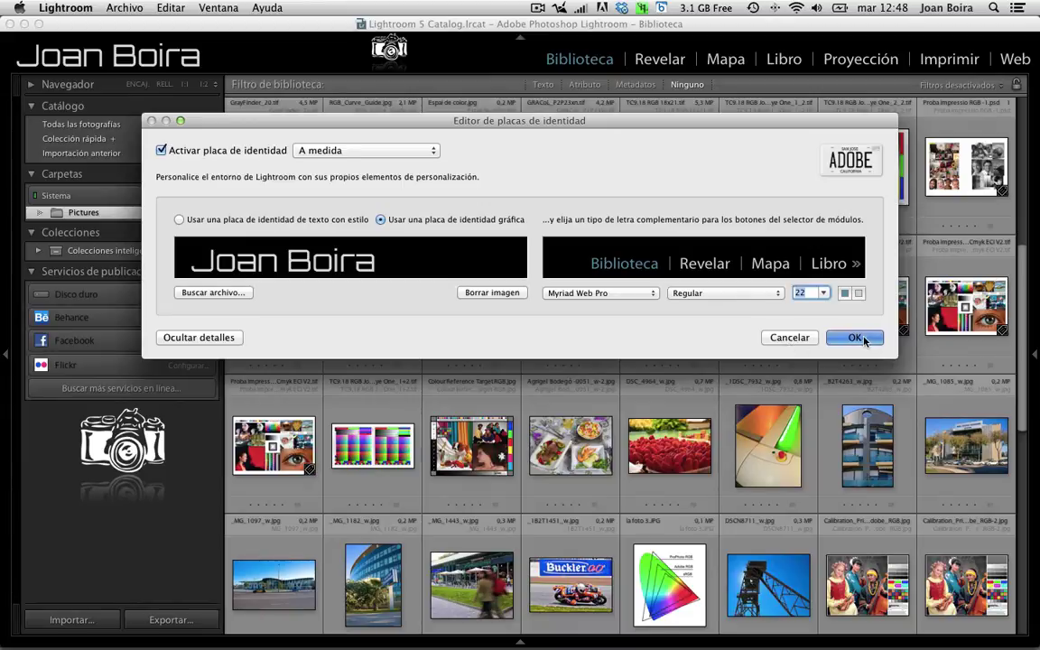
click(857, 338)
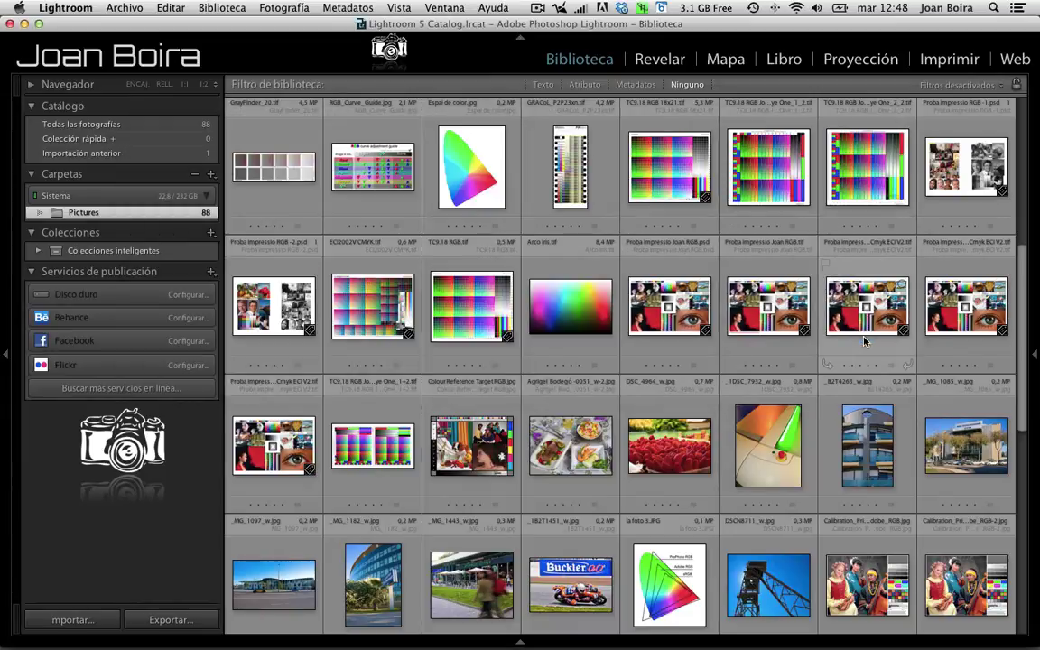
- Open the identity plate settings and begin a preset save, then cancel it
click(86, 8)
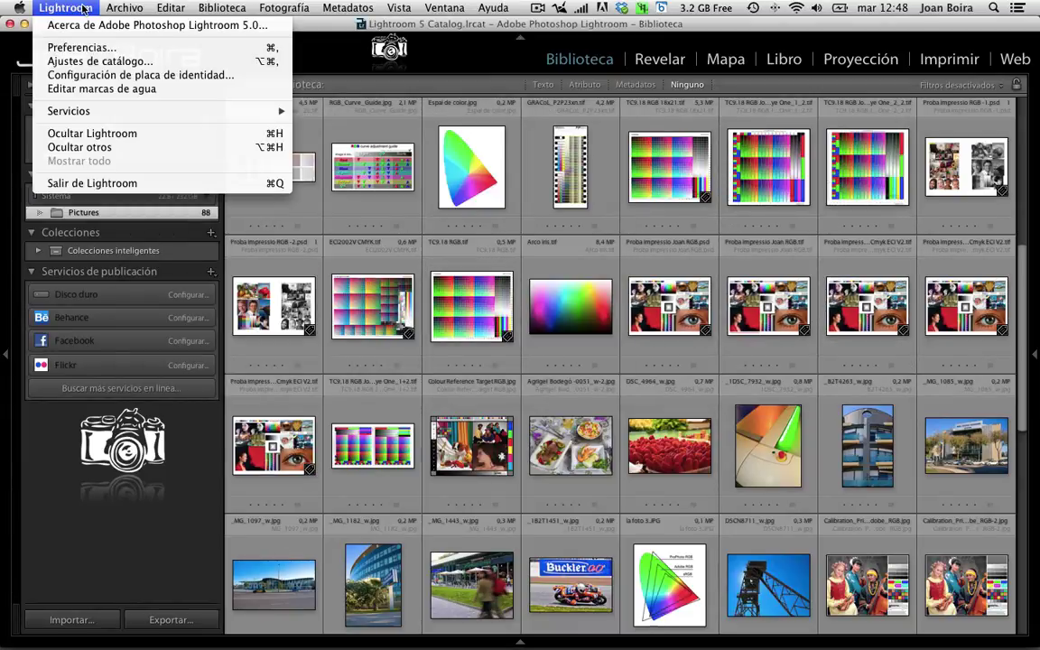
click(106, 72)
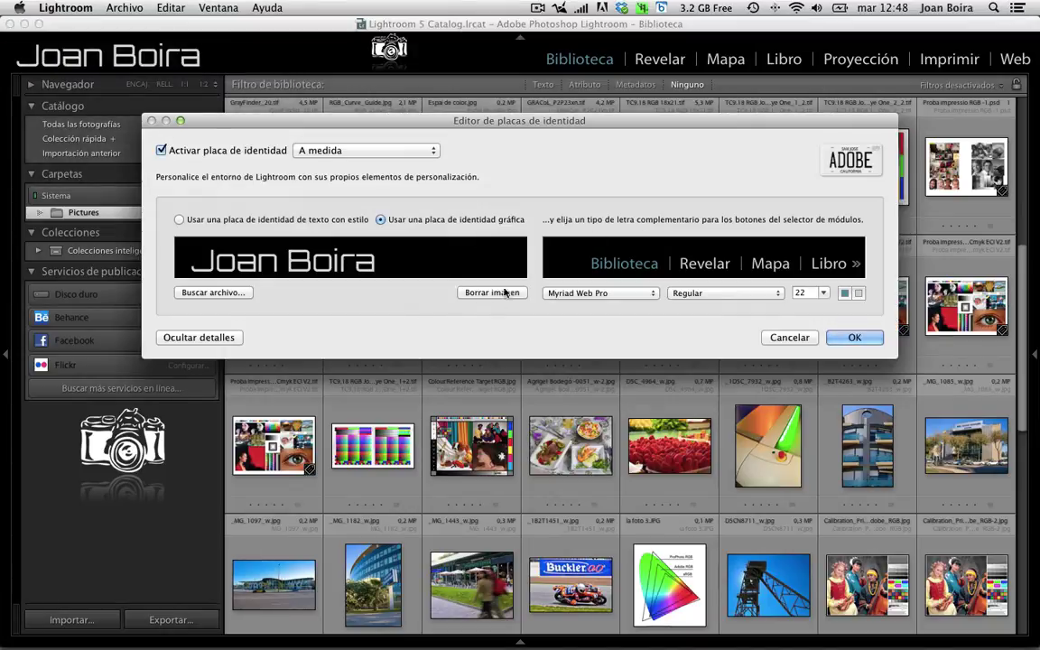
click(432, 151)
click(415, 194)
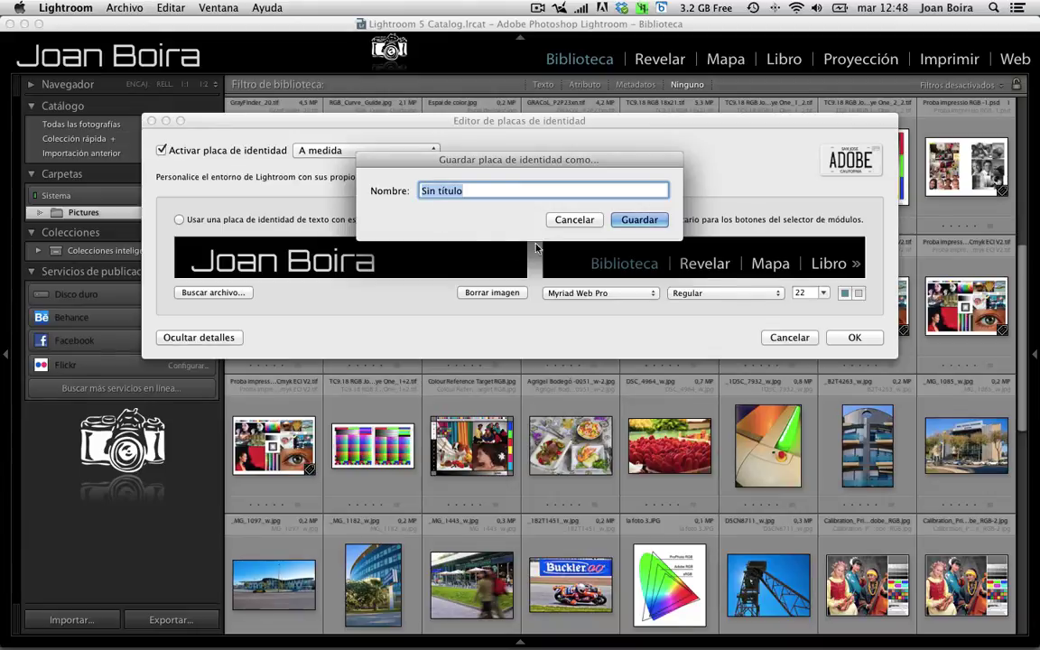
click(574, 220)
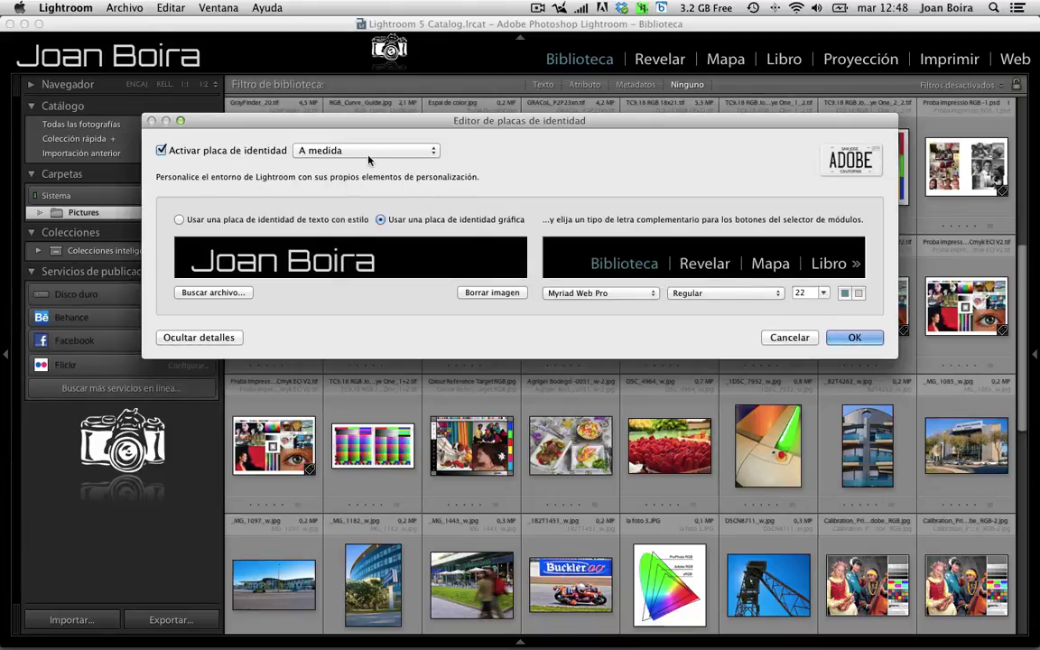
- Save the plate as preset 'Joan Boira logo cam', select it and close the editor
click(434, 152)
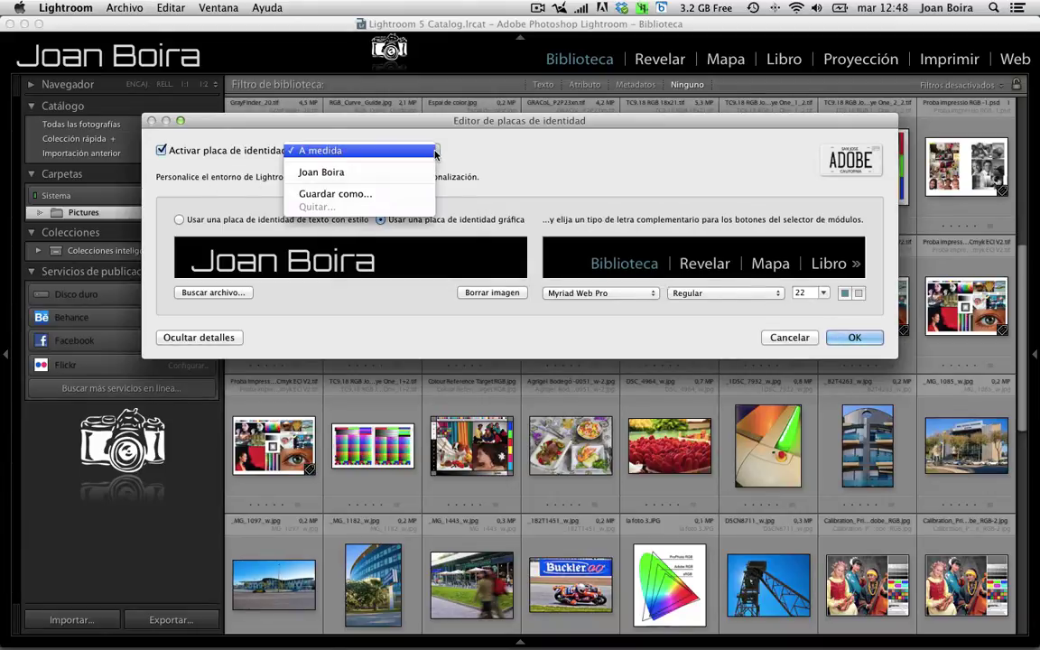
click(392, 197)
text(Jo)
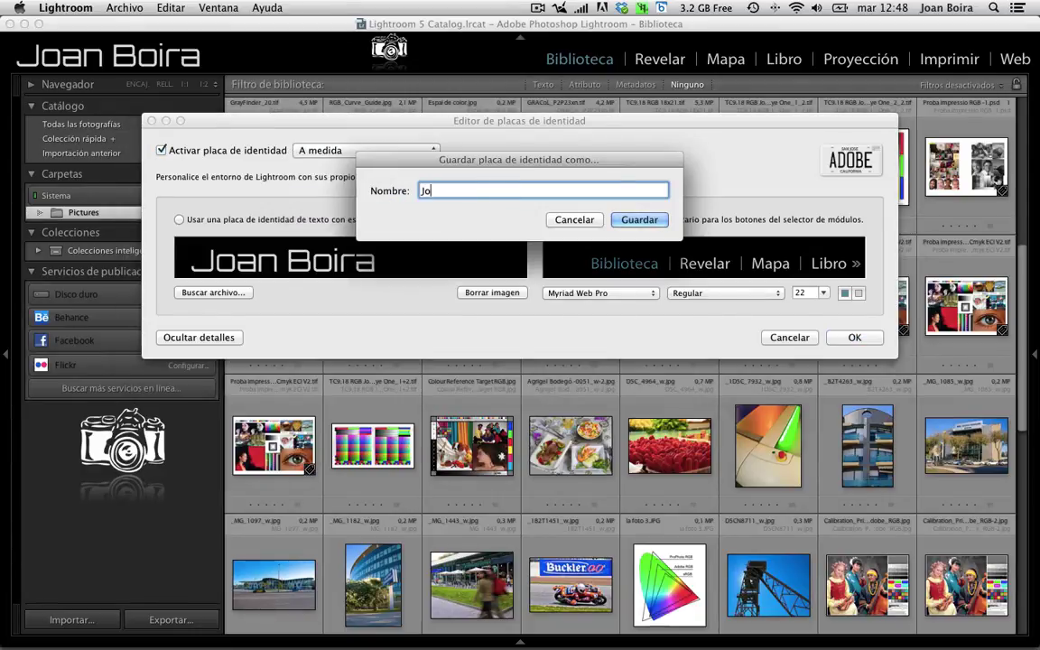
text(an Boira )
text(logo c)
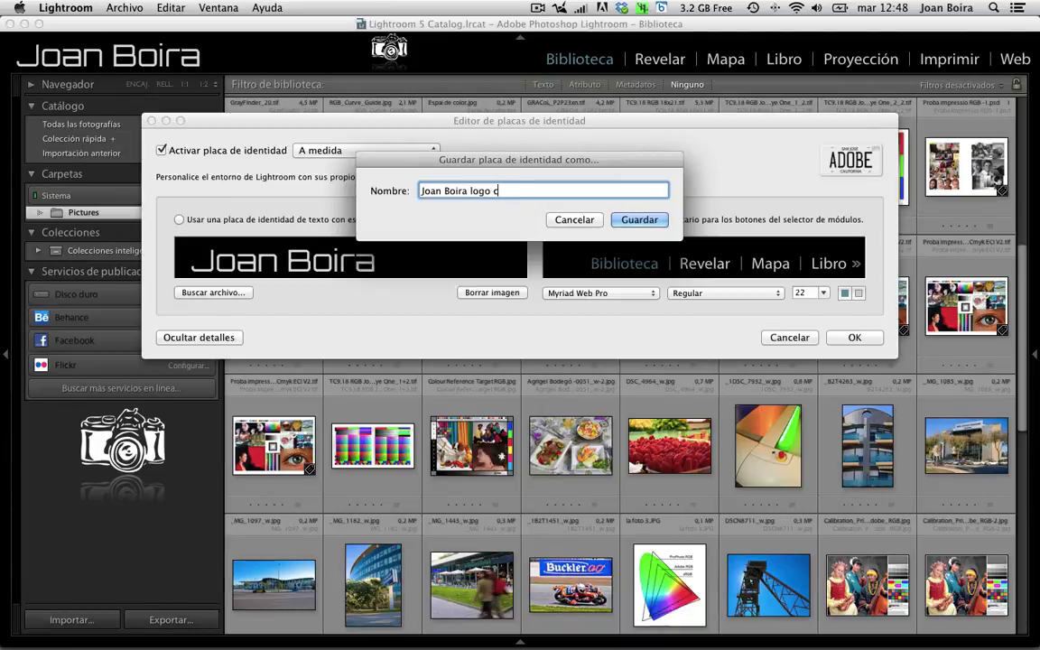
text(om)
click(639, 220)
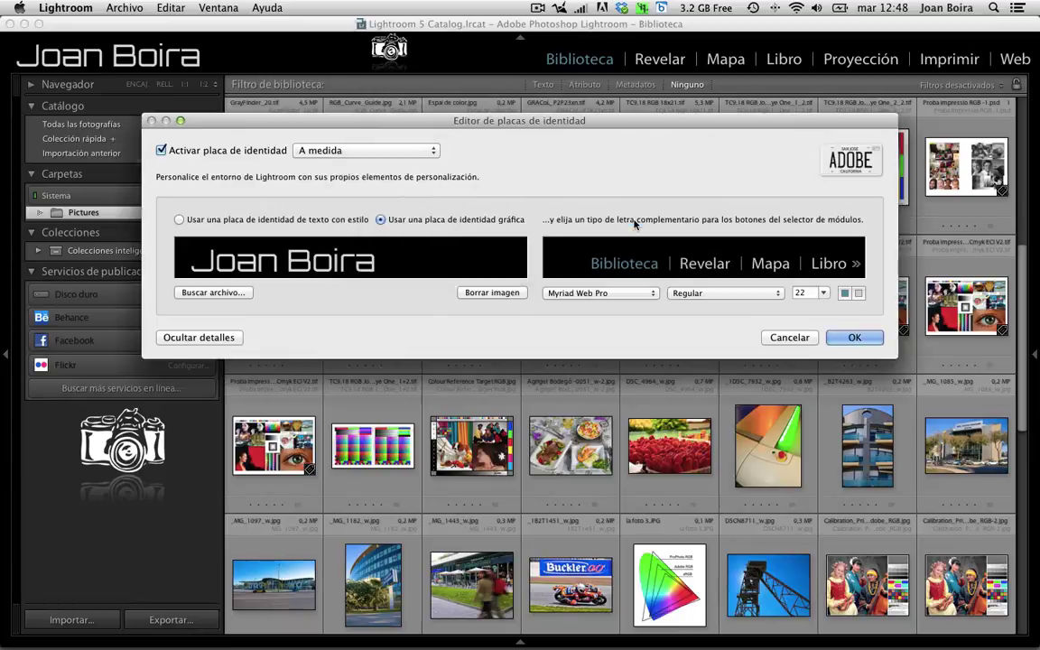
click(418, 152)
click(416, 181)
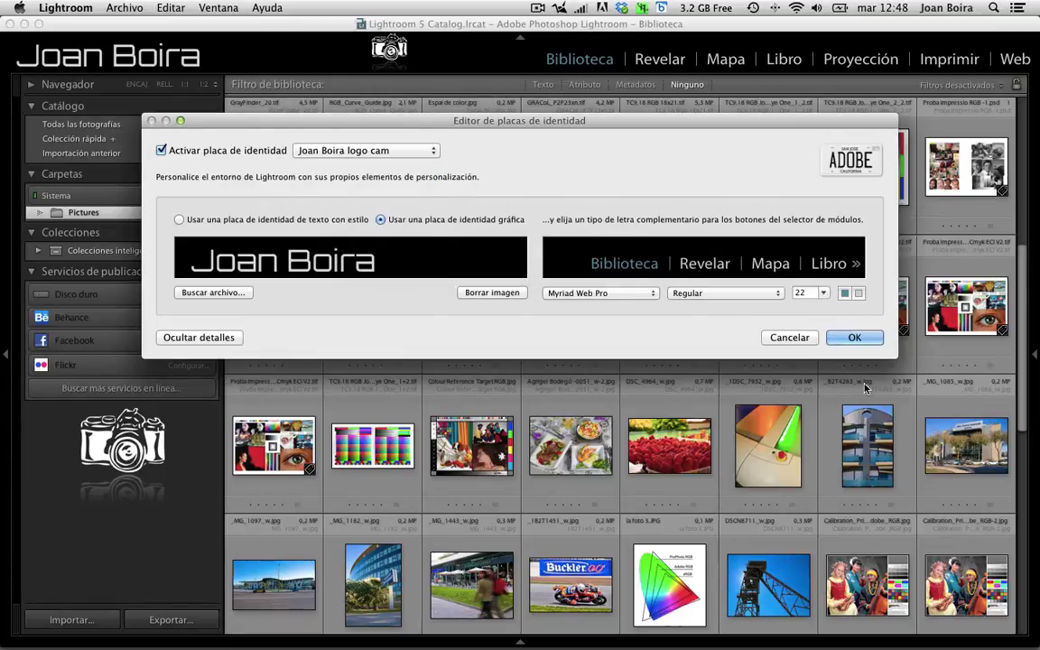
click(853, 337)
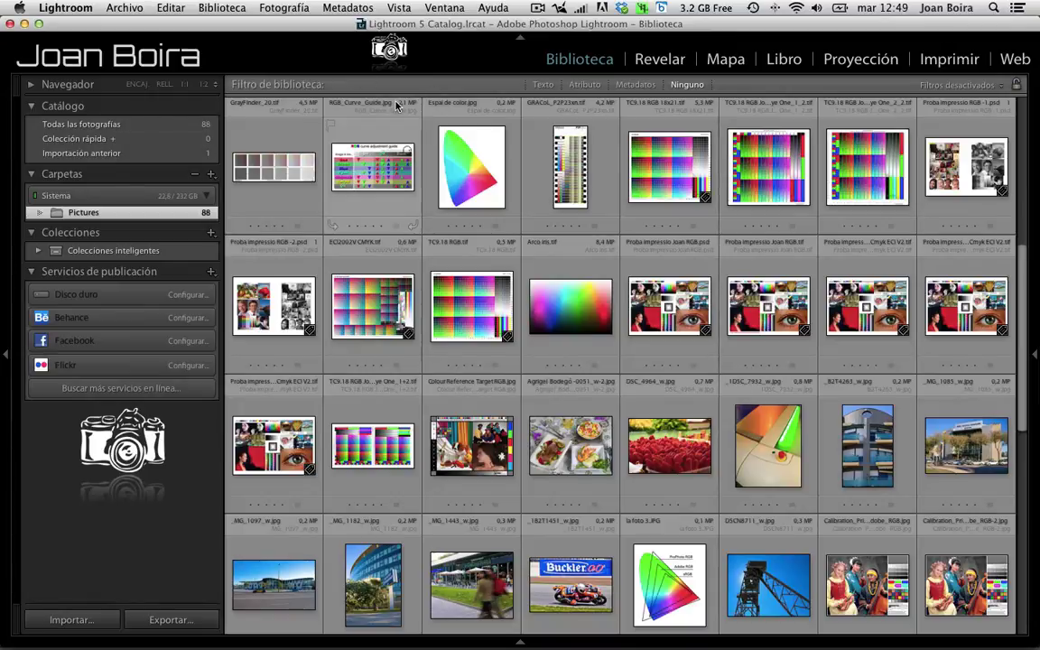
- Apply the earlier 'Joan Boira' preset in the identity plate settings
click(55, 7)
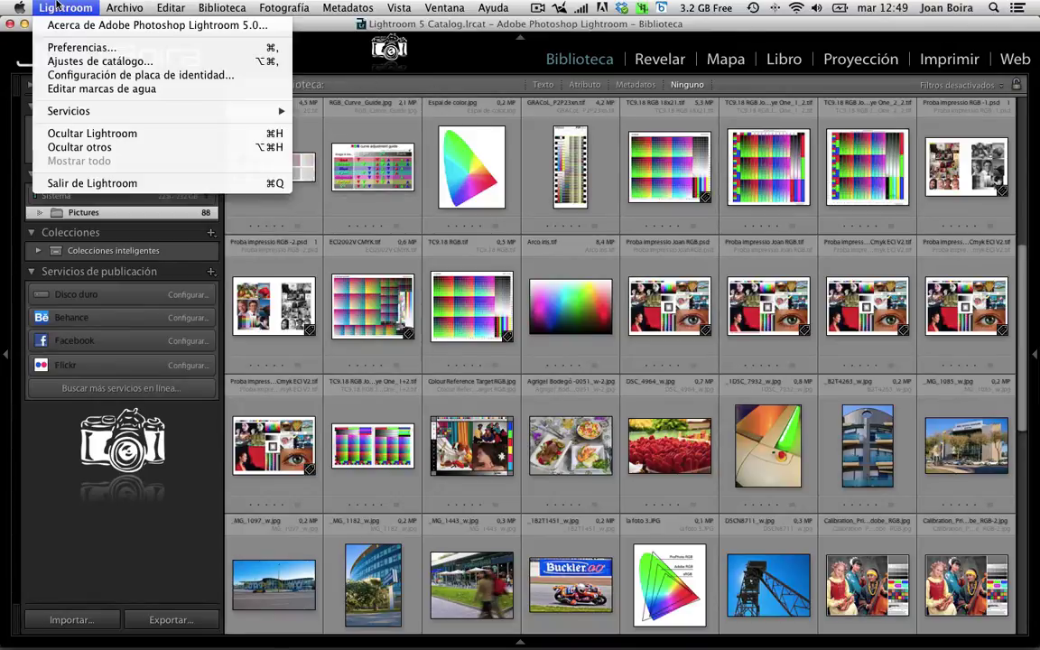
click(141, 77)
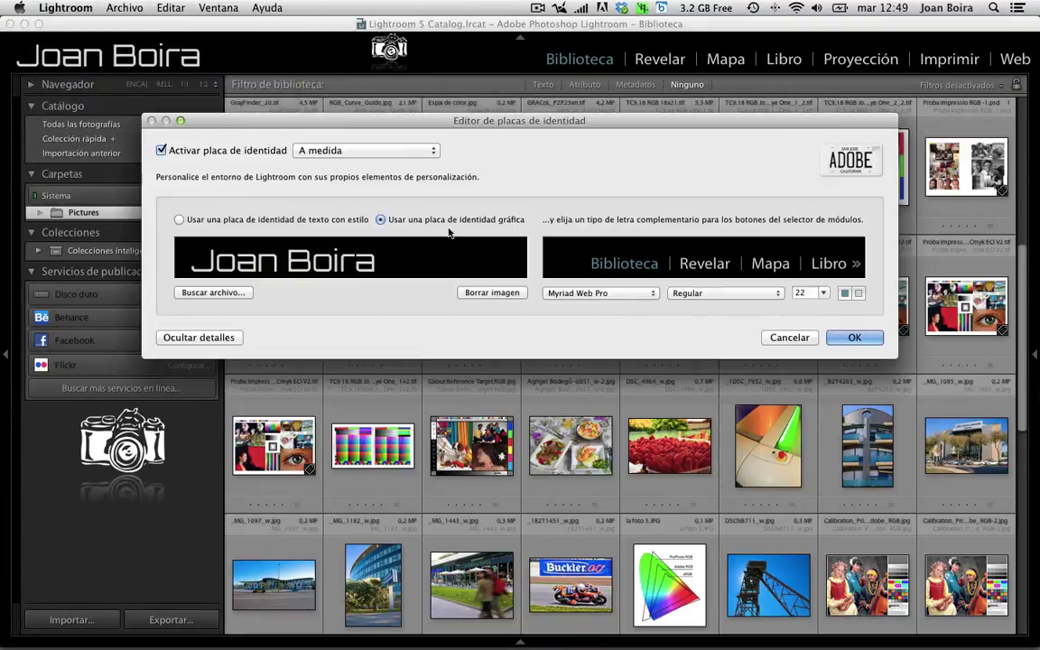
click(431, 151)
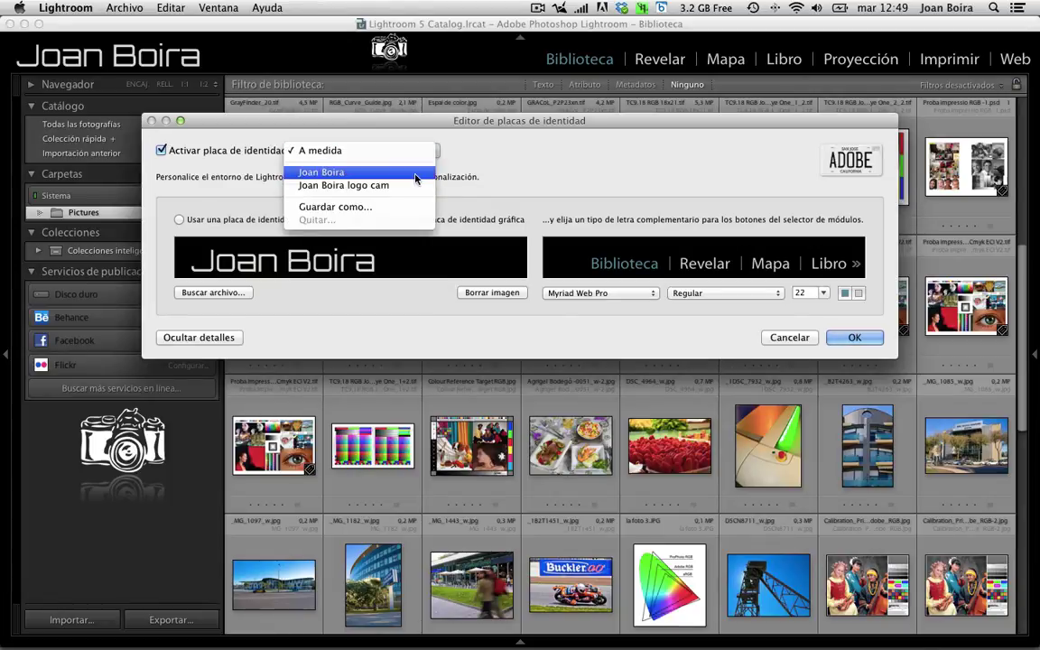
click(413, 170)
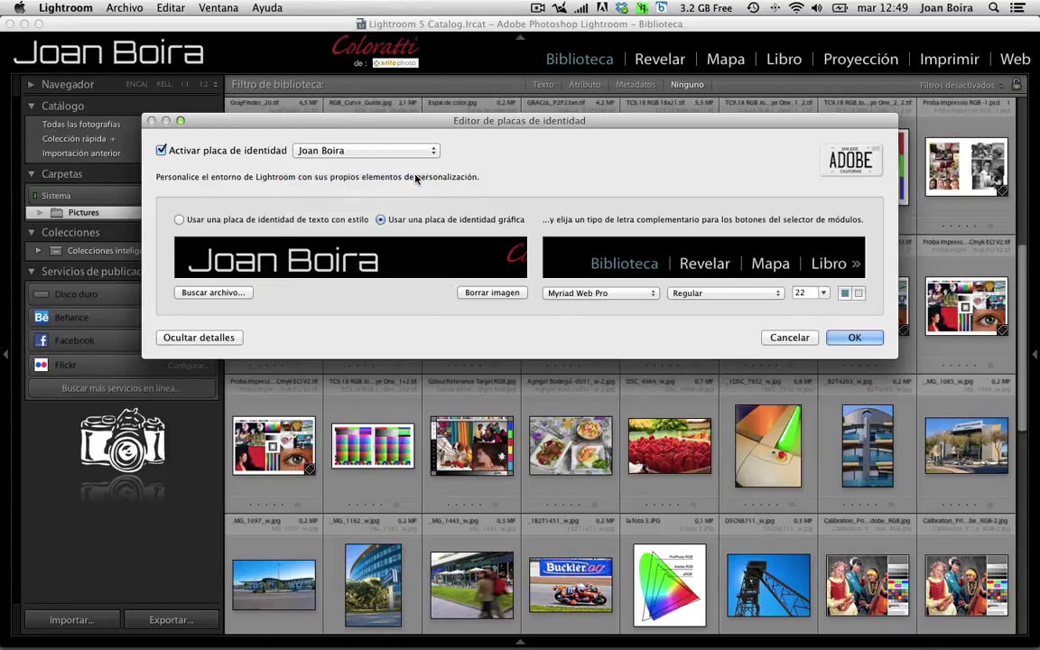
click(854, 337)
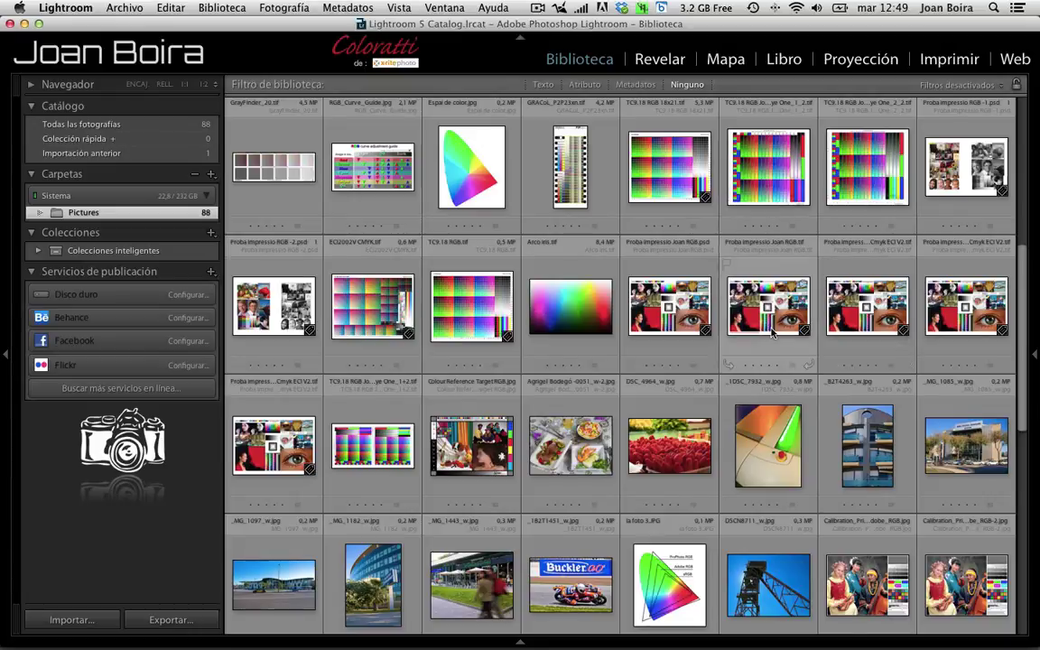